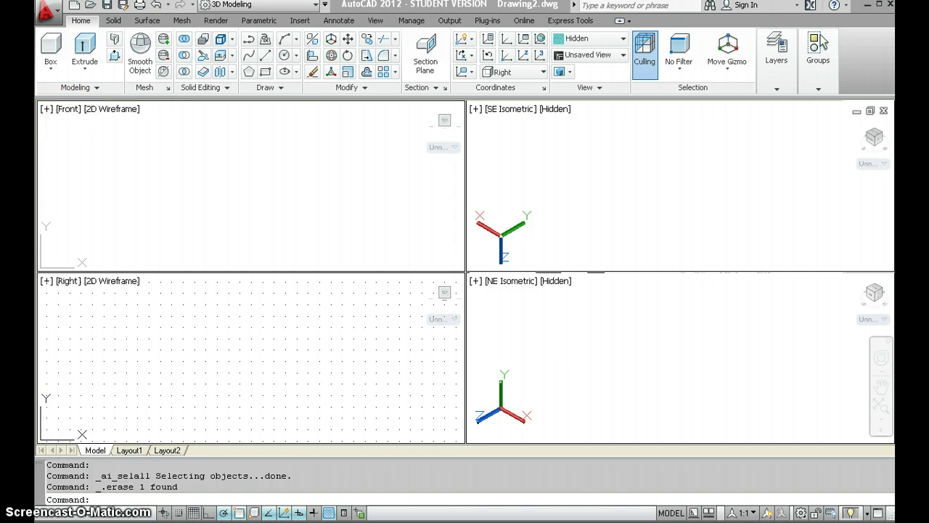
- Change the viewport showing the Right view to the Left view
click(62, 286)
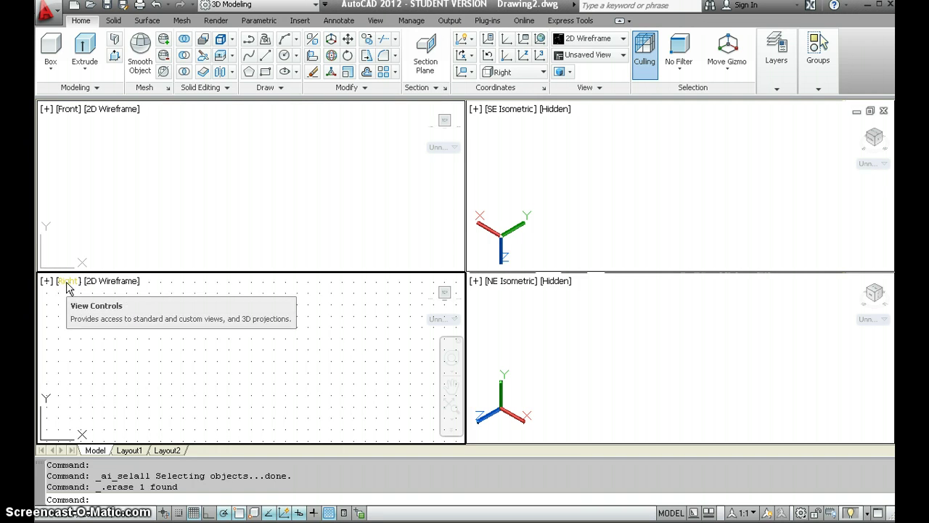
click(67, 285)
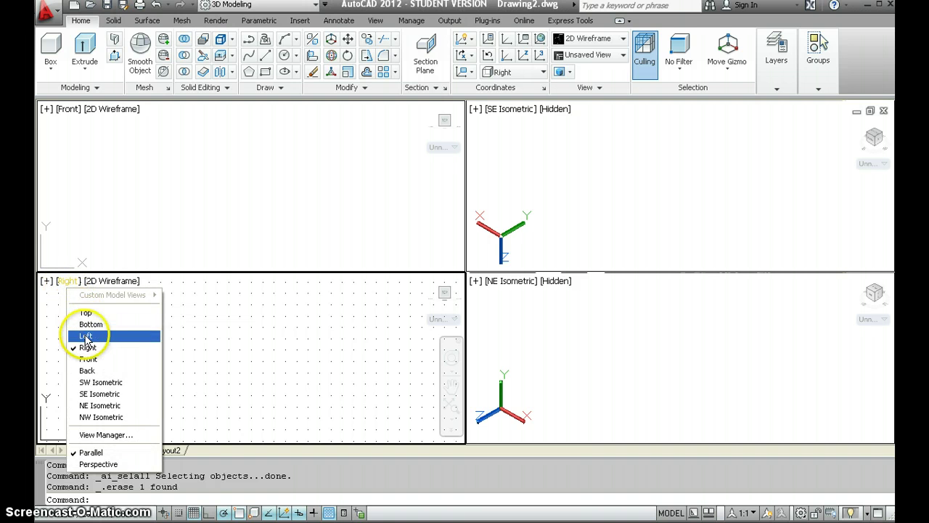
click(84, 336)
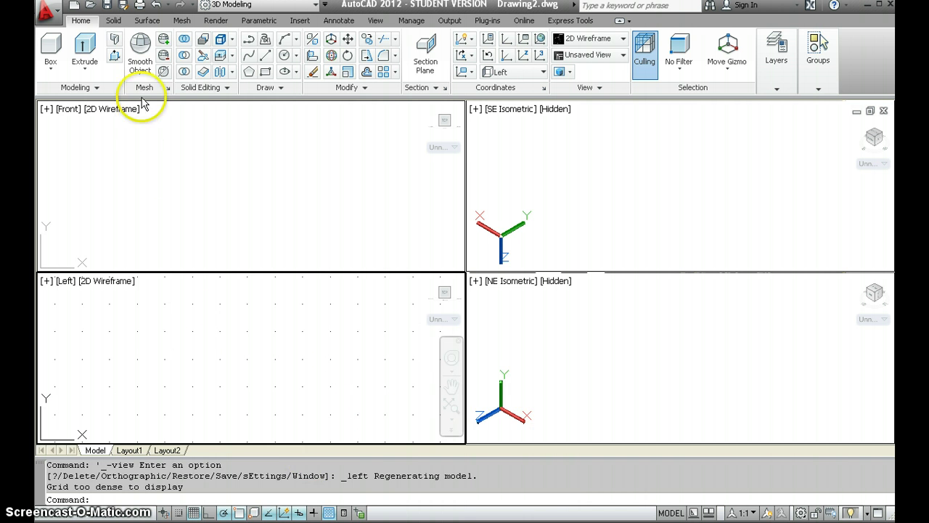
- Start a polyline in the Left viewport with a 40-unit horizontal base running in the positive X direction
click(248, 41)
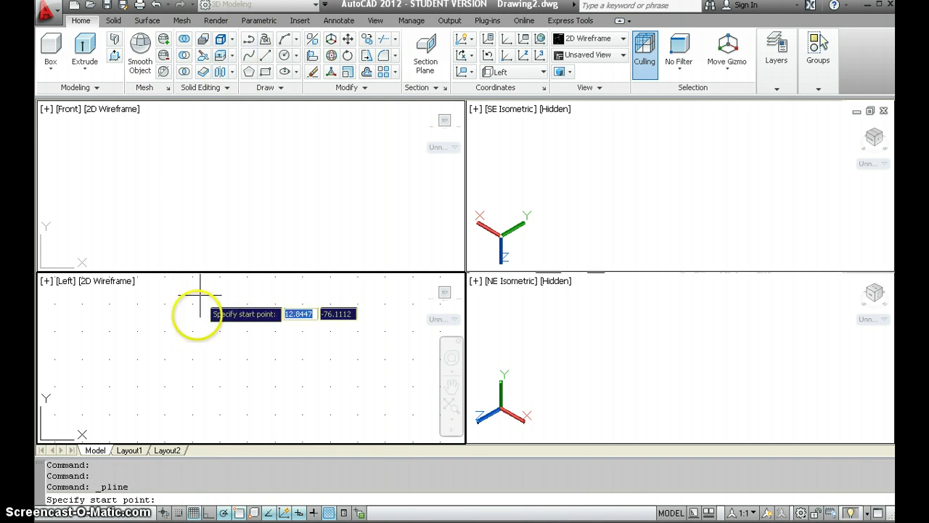
click(149, 413)
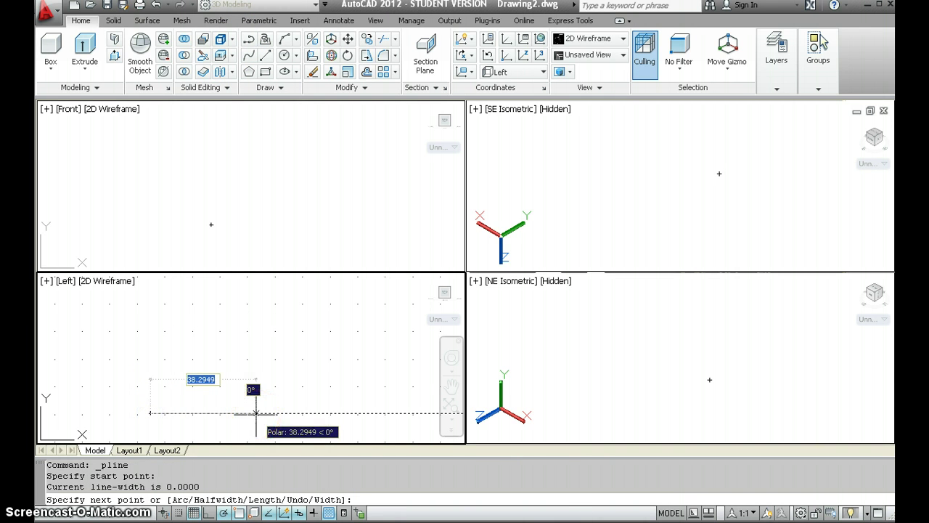
text(40)
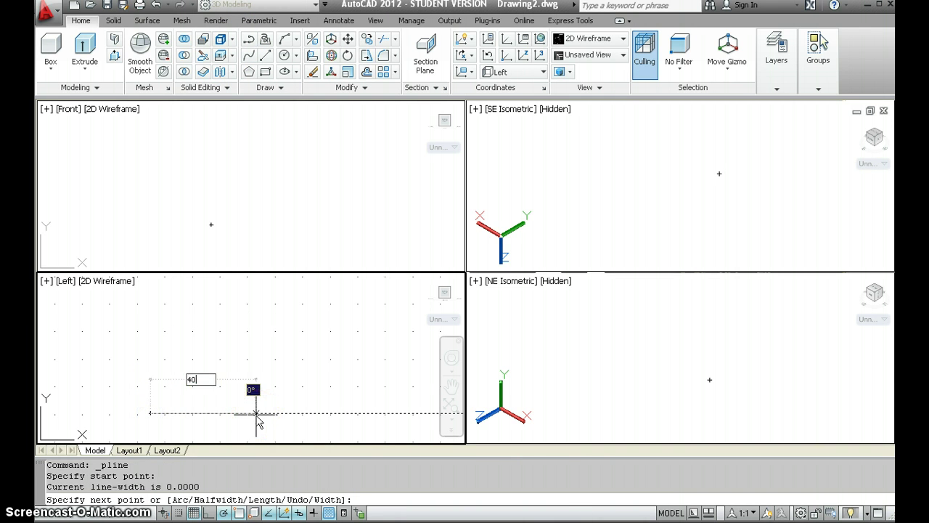
key(Return)
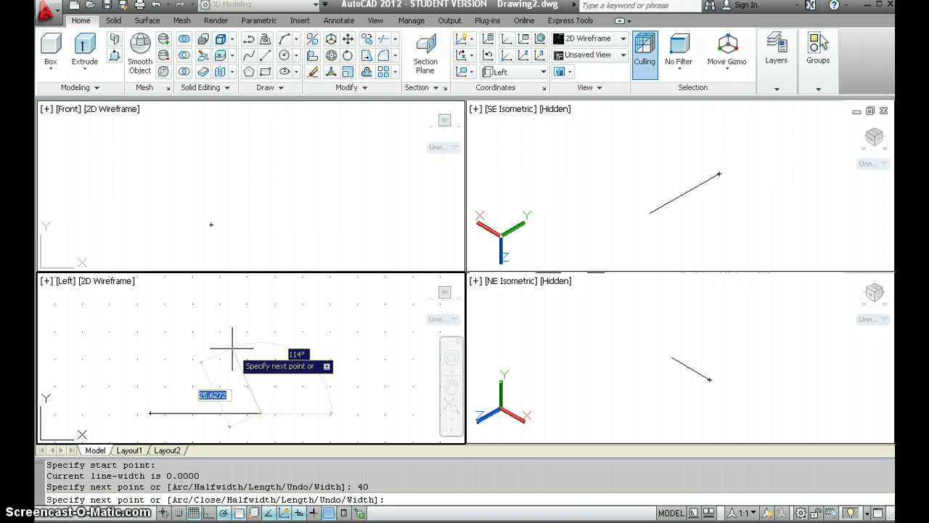
- Try adding a polyline segment at relative offset -17,-50 from the base's end and undo it
text(-17)
key(Tab)
text(-50)
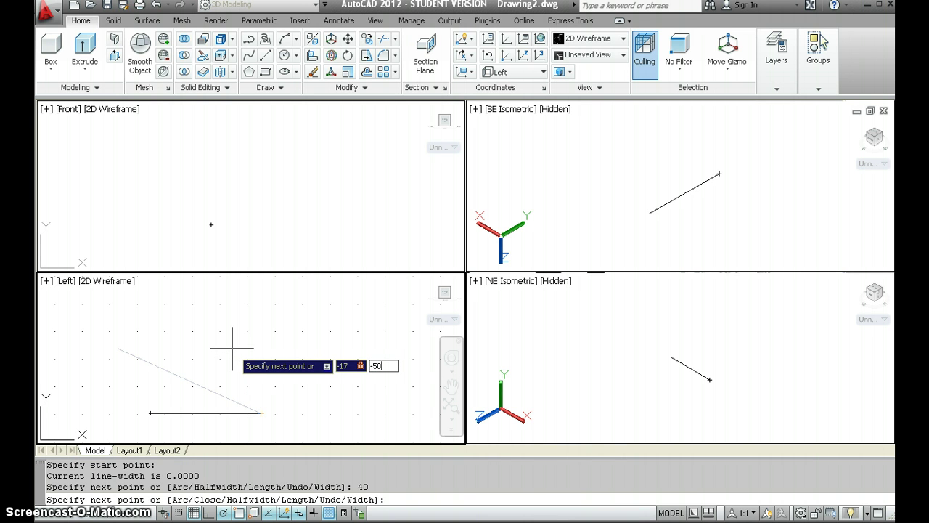
key(Return)
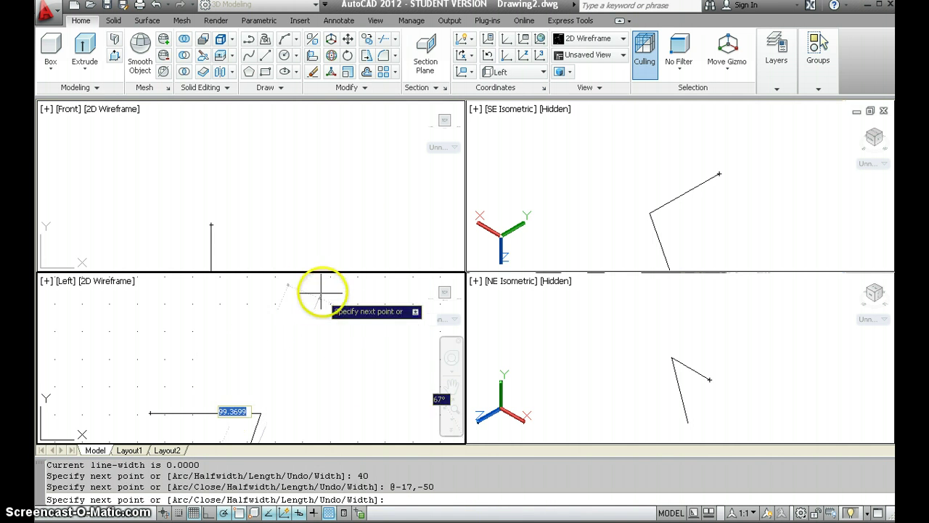
text(u)
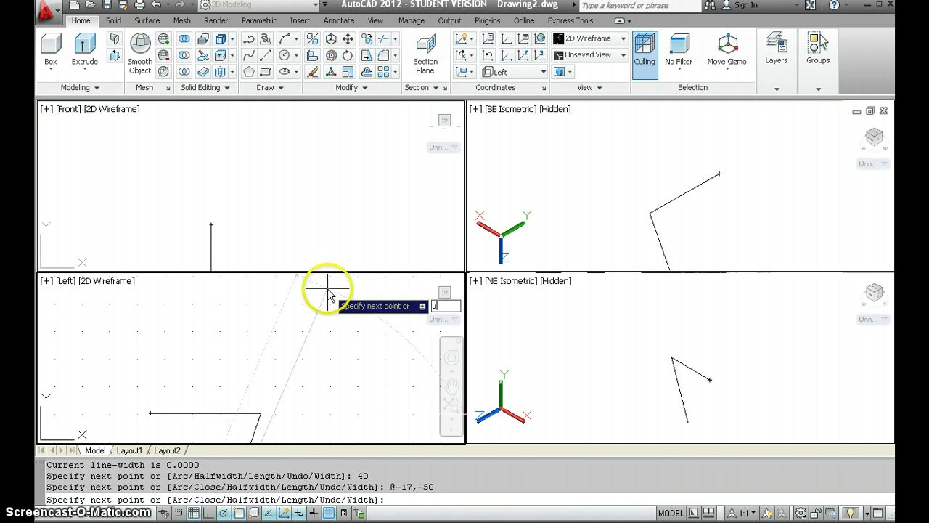
key(Return)
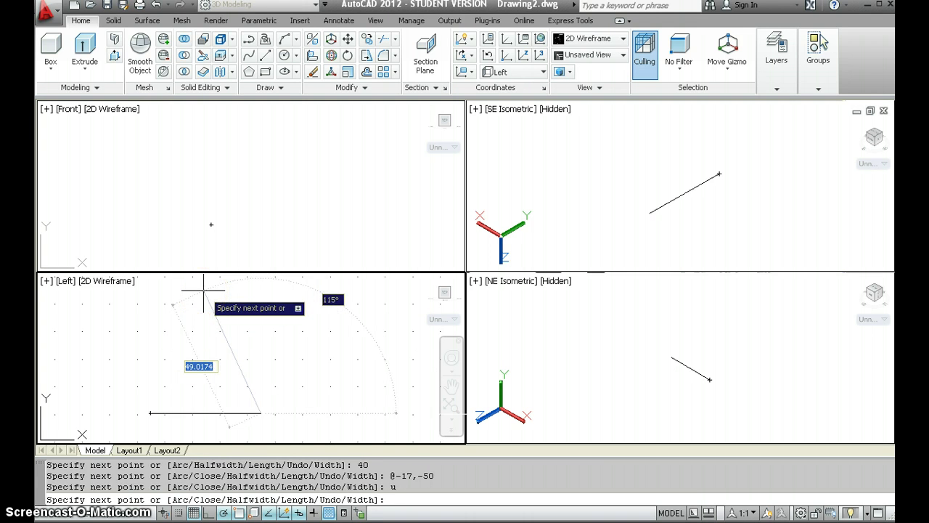
- Add the profile's sloping side from the base's end to relative offset -17,50
text(-17)
key(Tab)
text(50)
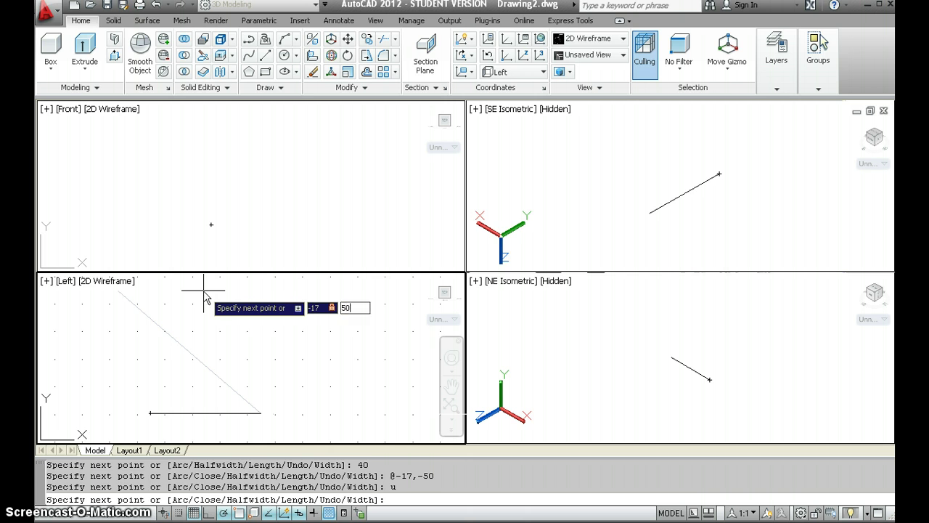
key(Return)
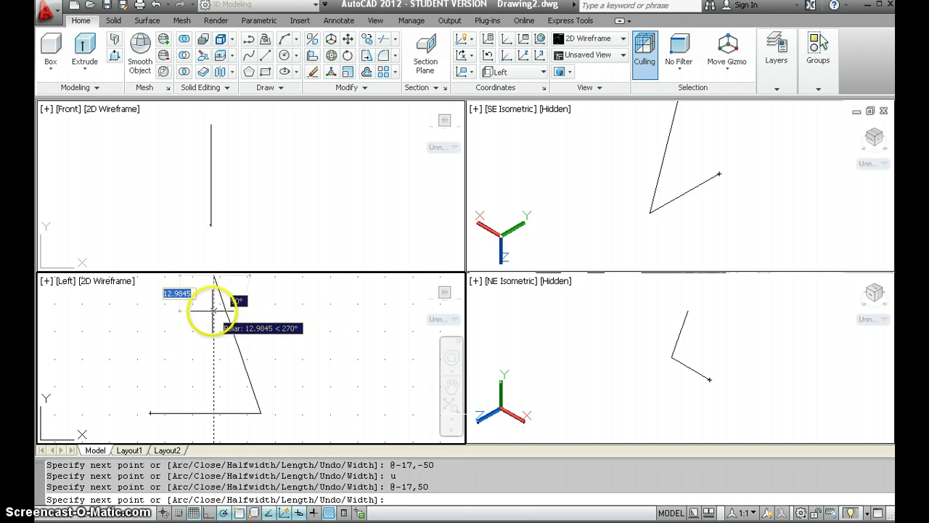
- Complete the trapezoid with a 6-unit top edge towards negative X and a closing side back to the base's start point
middle_drag(212, 311, 215, 322)
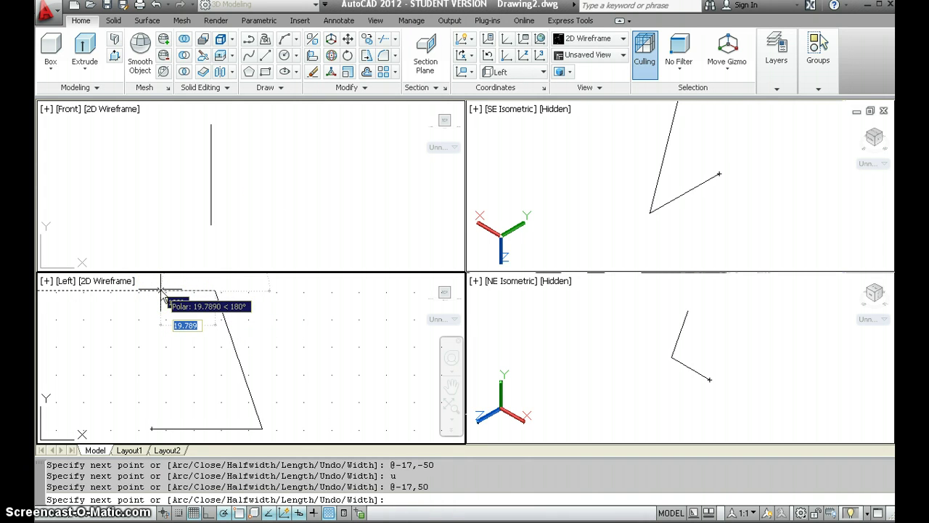
text(6)
key(Return)
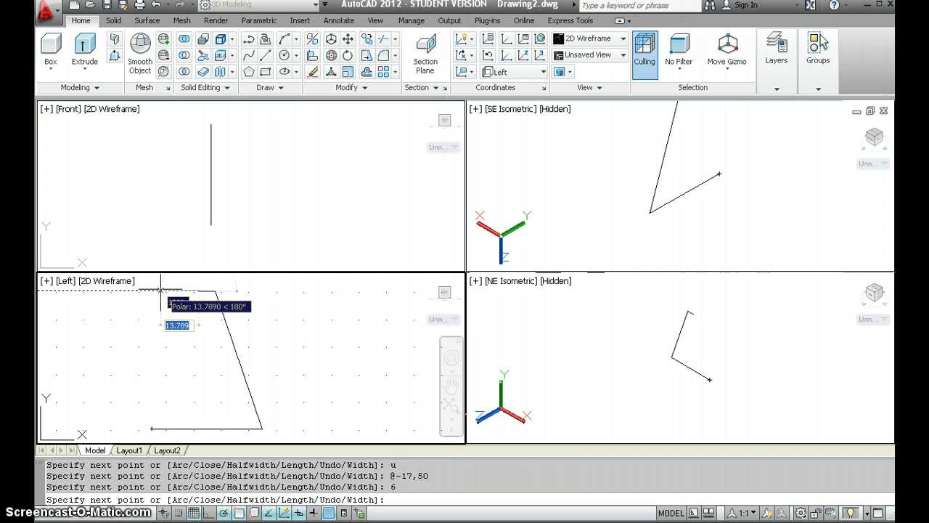
click(151, 428)
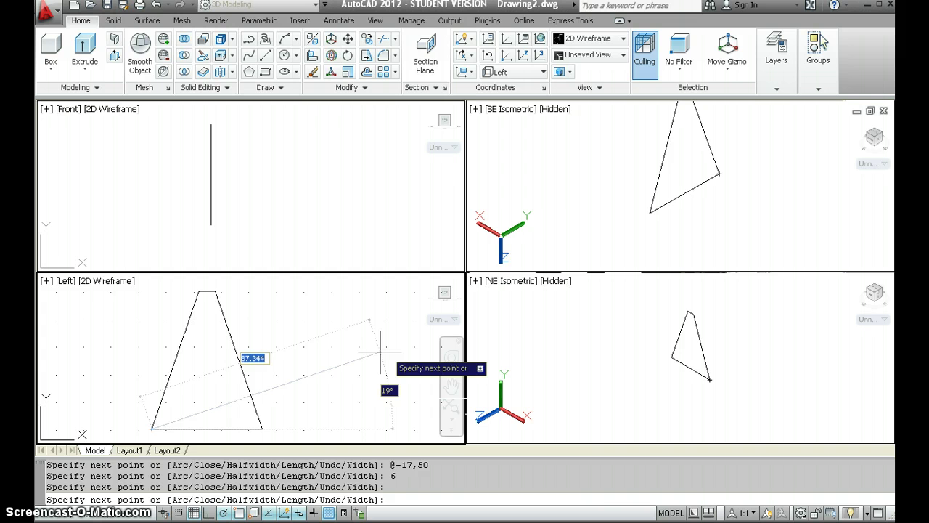
key(Return)
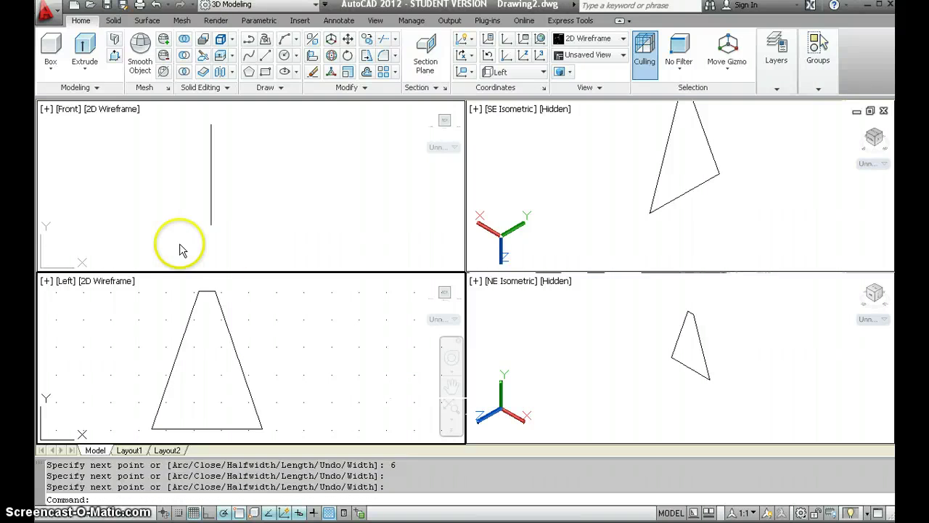
- Extrude the trapezoid profile into a solid 40 units high
click(85, 74)
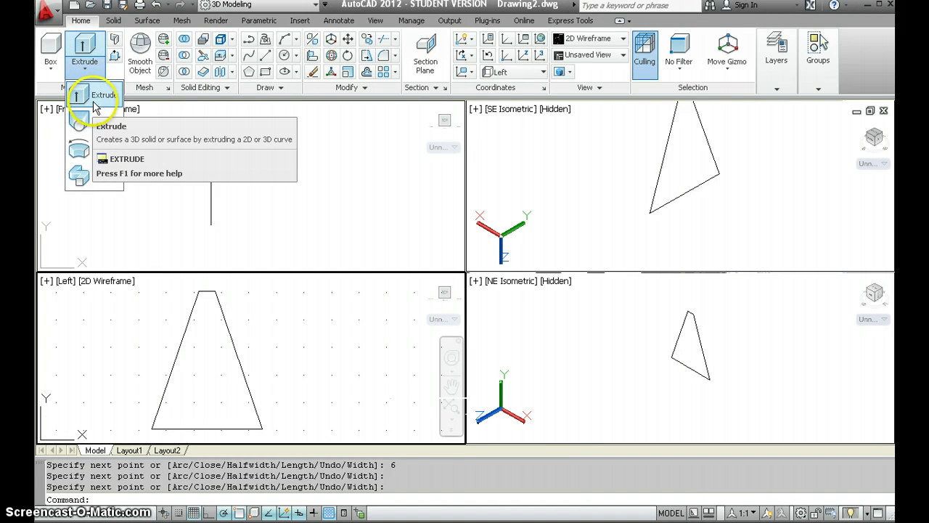
click(93, 97)
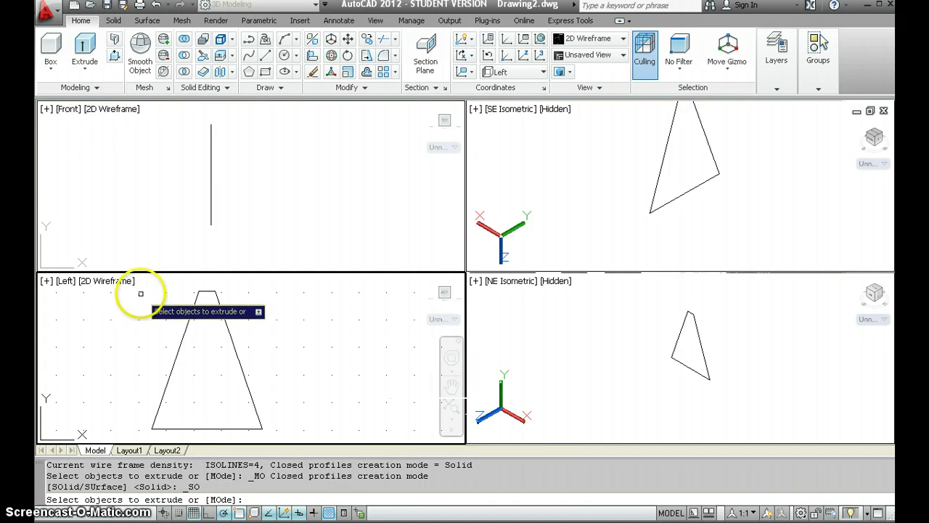
click(191, 320)
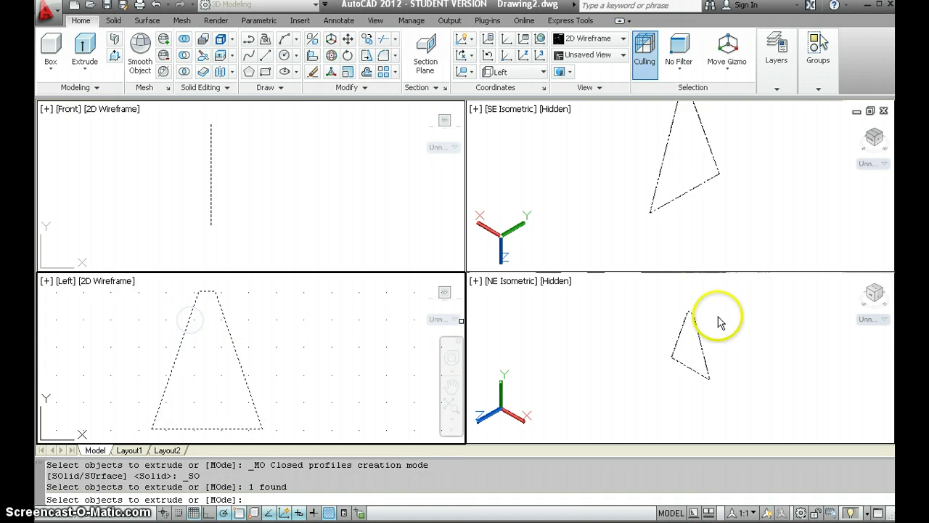
key(Return)
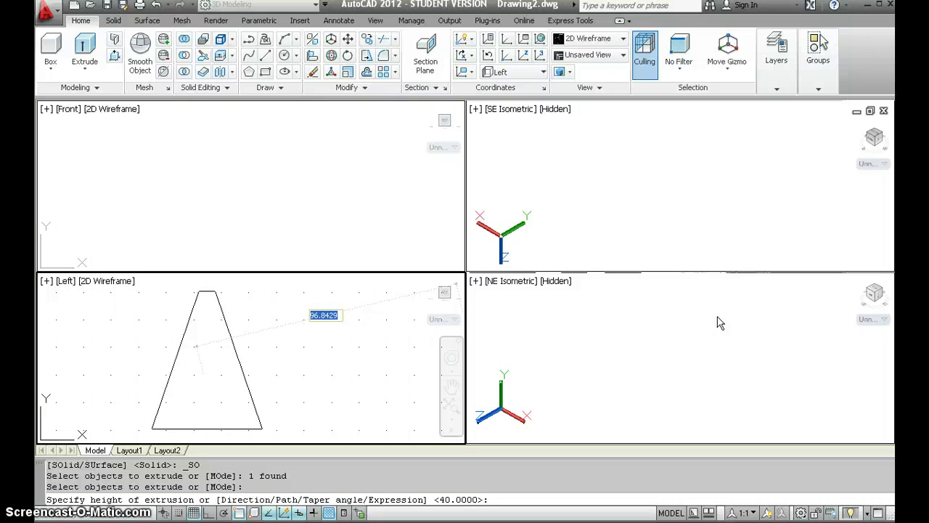
text(40)
key(Return)
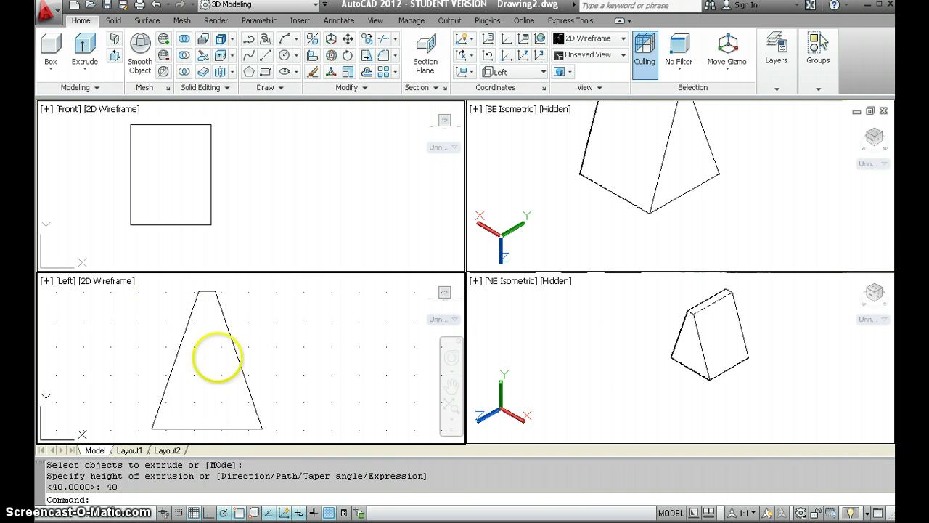
click(217, 428)
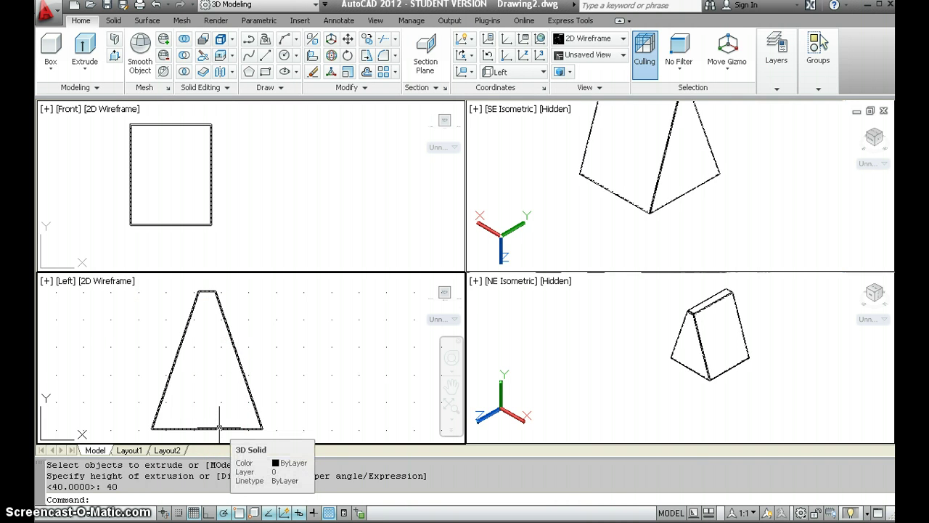
key(Escape)
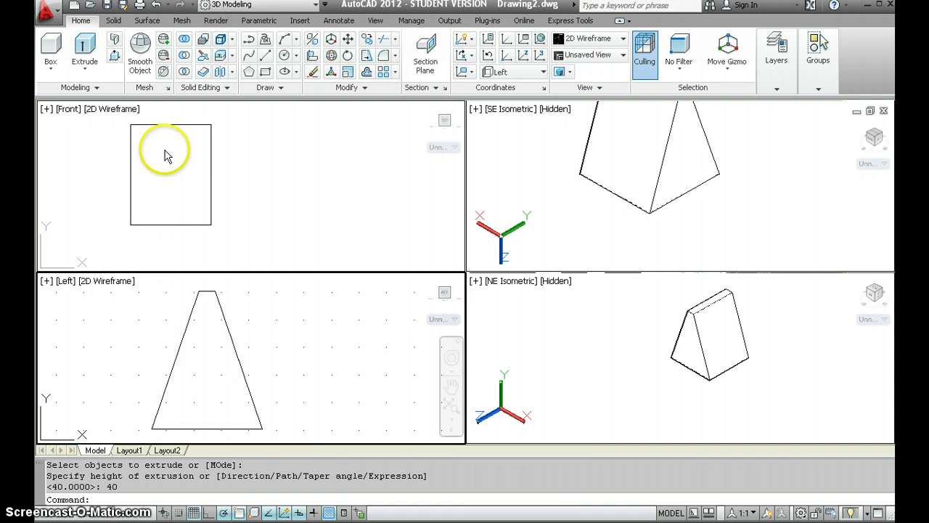
click(249, 41)
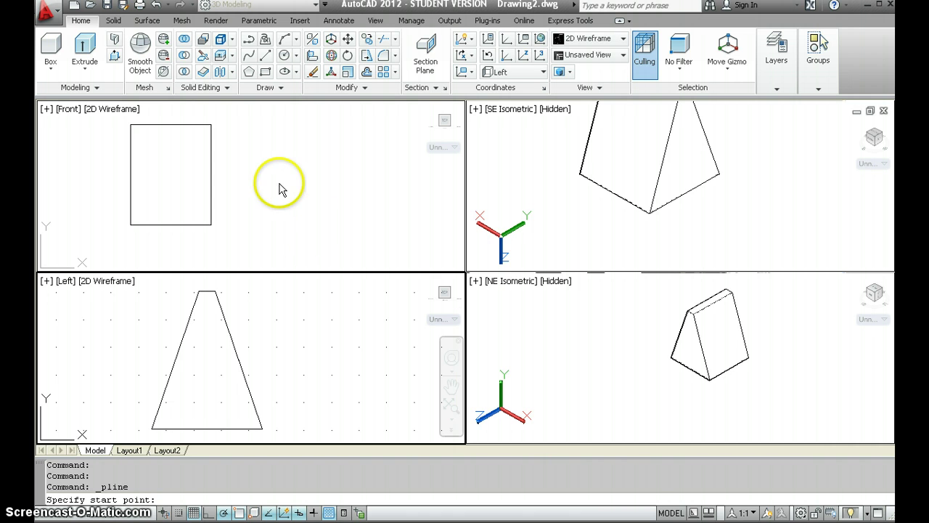
click(259, 150)
click(259, 149)
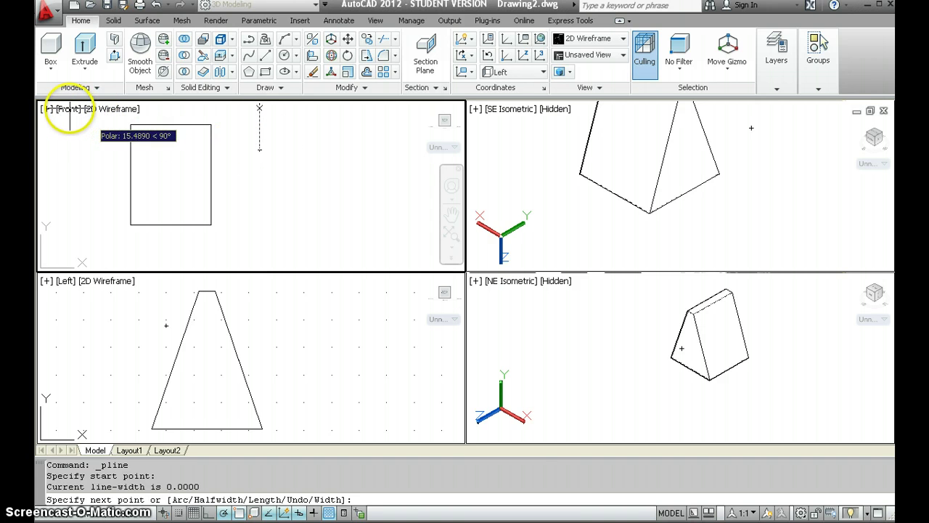
key(Escape)
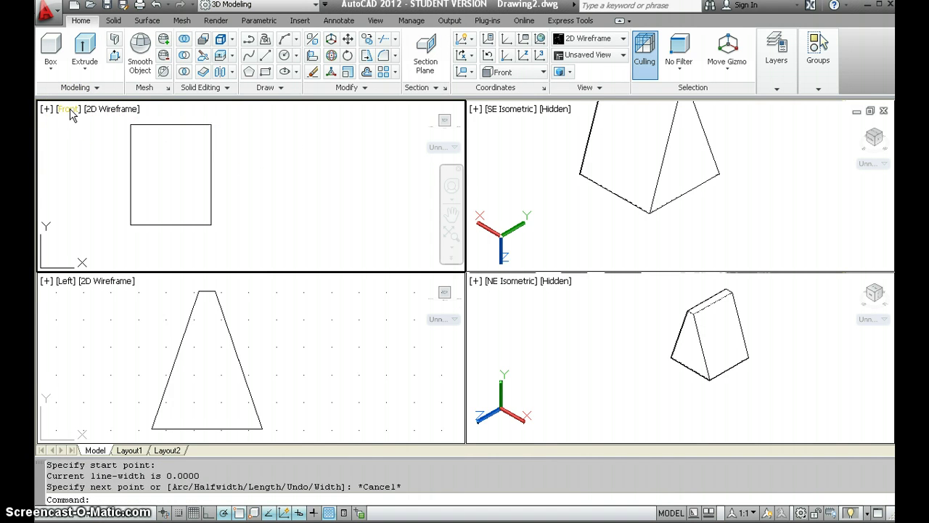
- Reapply the Front view in the Front viewport and start a polyline in the empty area left of the solid
click(69, 110)
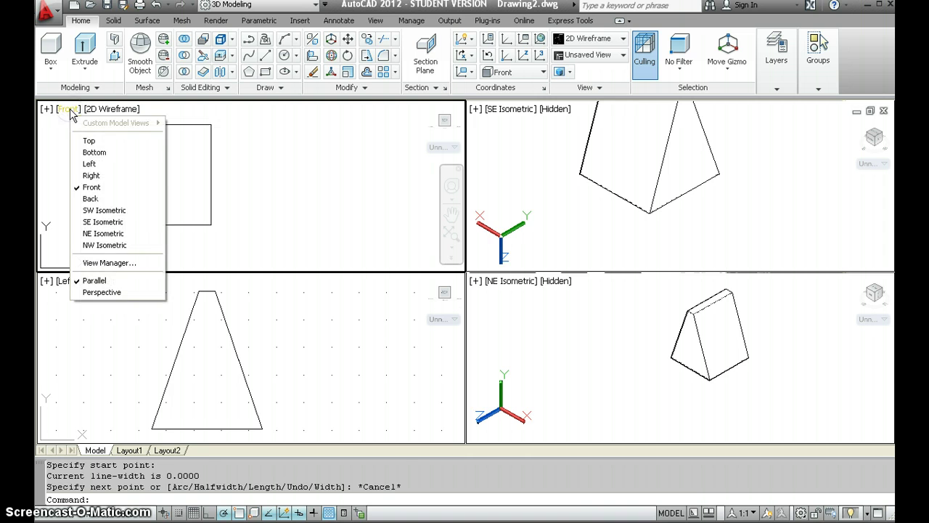
click(93, 187)
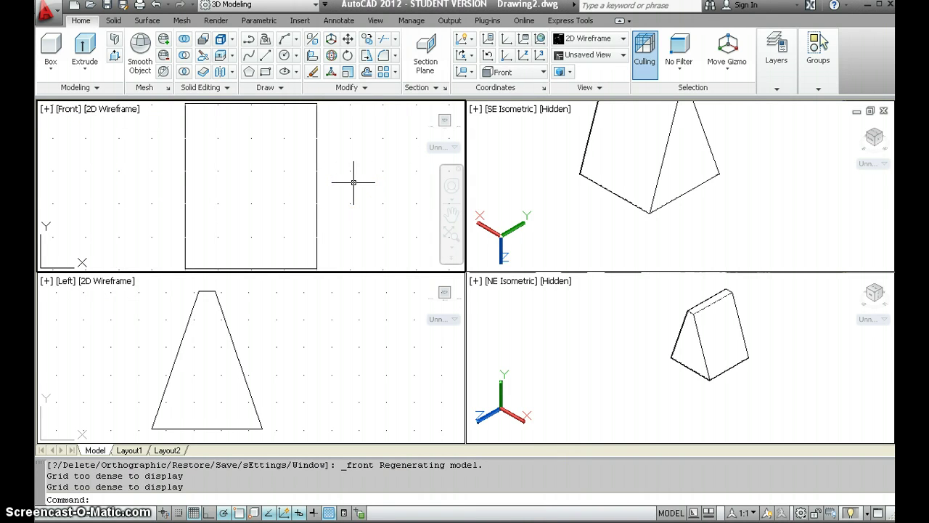
scroll(354, 182, down, 2)
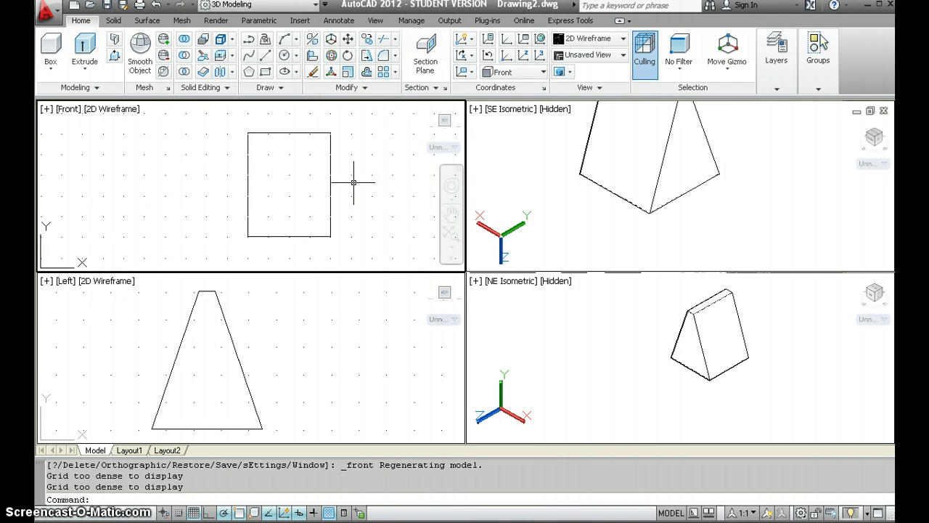
click(249, 42)
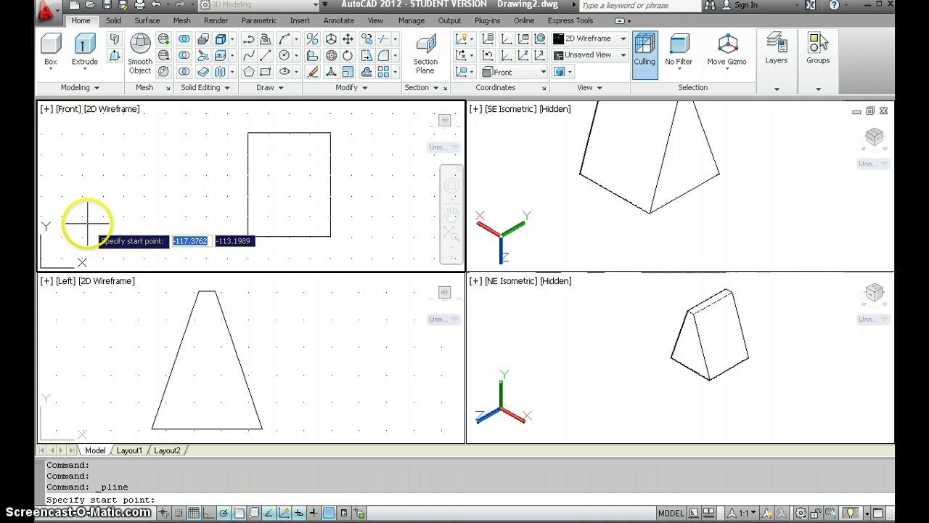
click(87, 223)
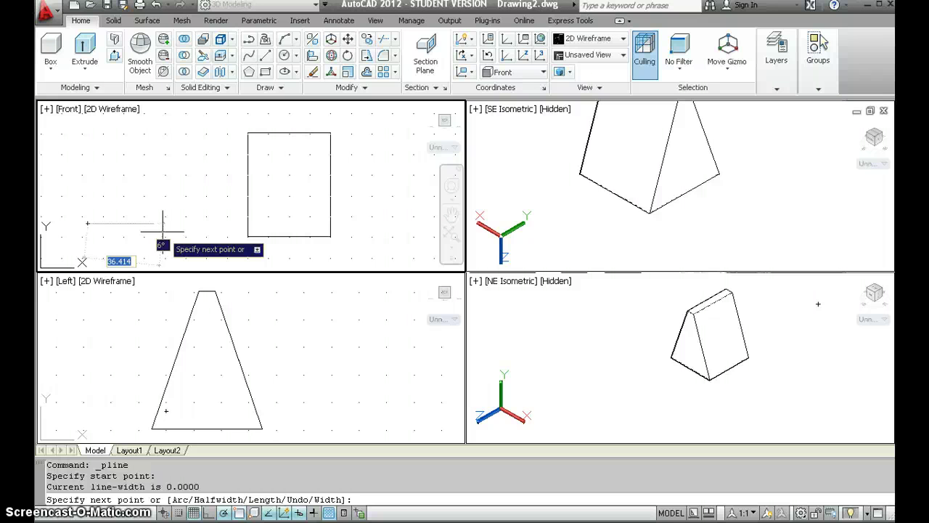
- Try a 30-unit first segment from the polyline's start point and undo it
text(30)
key(Return)
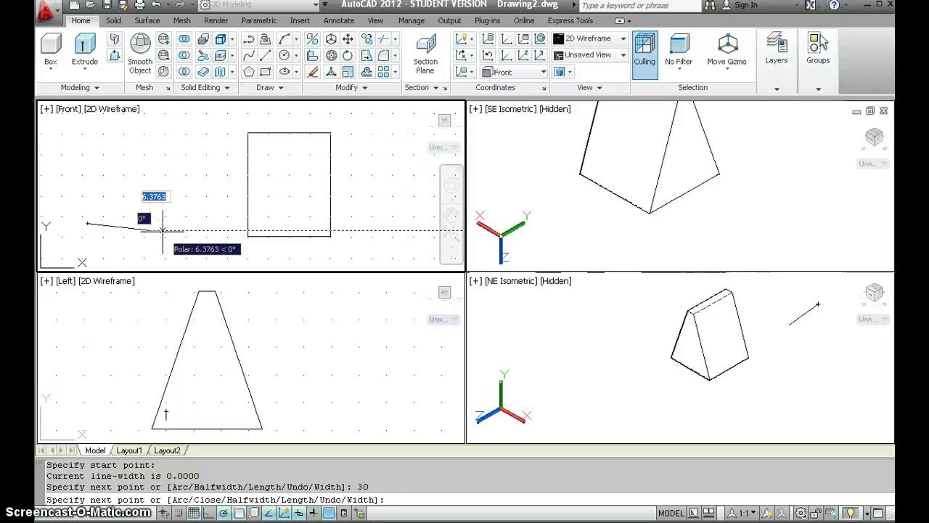
text(u)
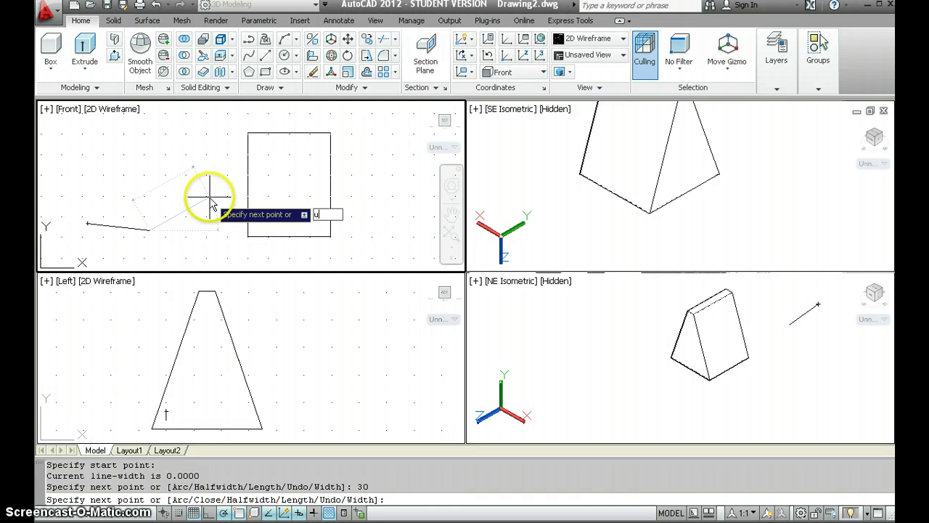
key(Return)
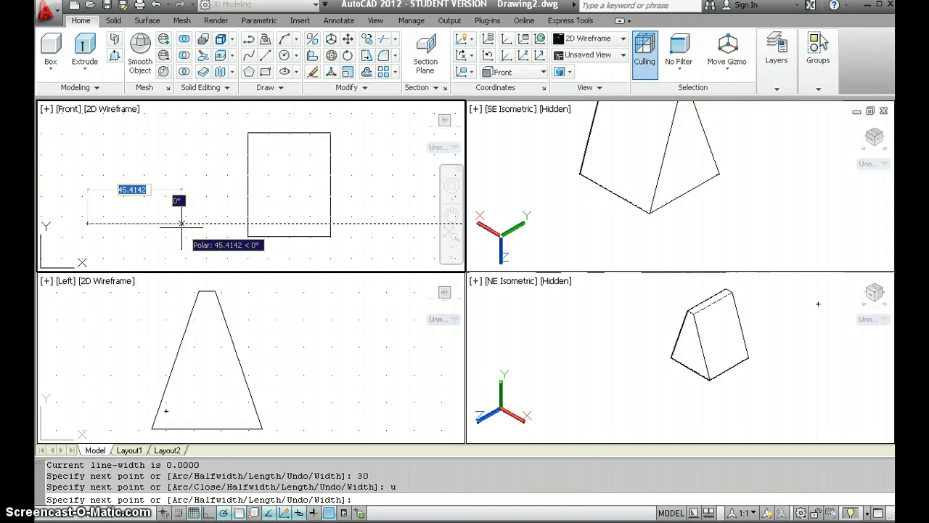
- Draw the second profile's 30-unit horizontal base towards positive X and its first sloping side to the relative point @-8,28
text(3)
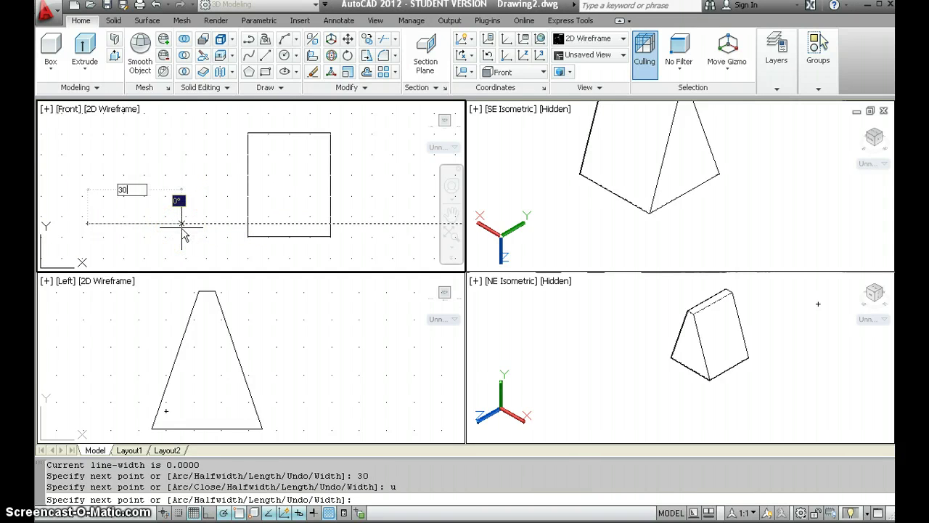
text(0)
key(Return)
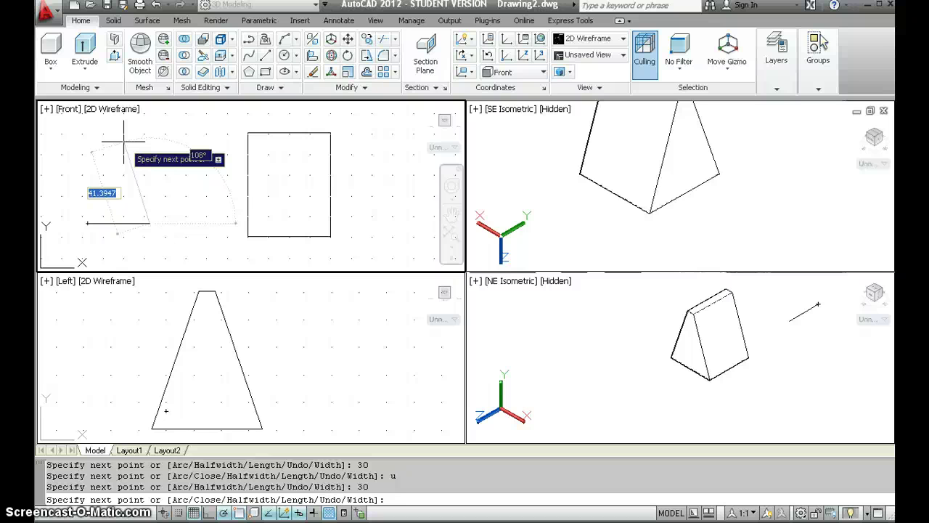
text(-8)
key(Tab)
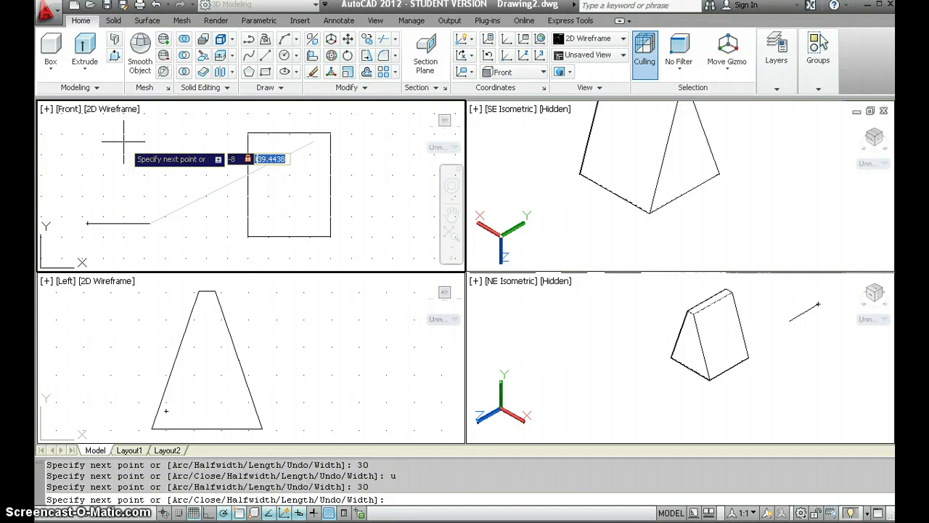
text(28)
key(Return)
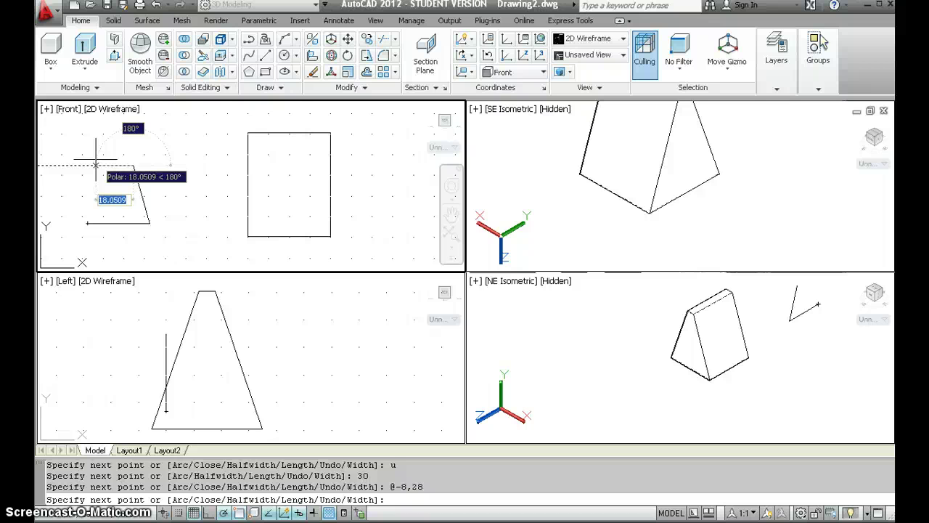
- Complete the second profile with a 14-unit top edge towards negative X and a closing side back to the base's start point
text(1)
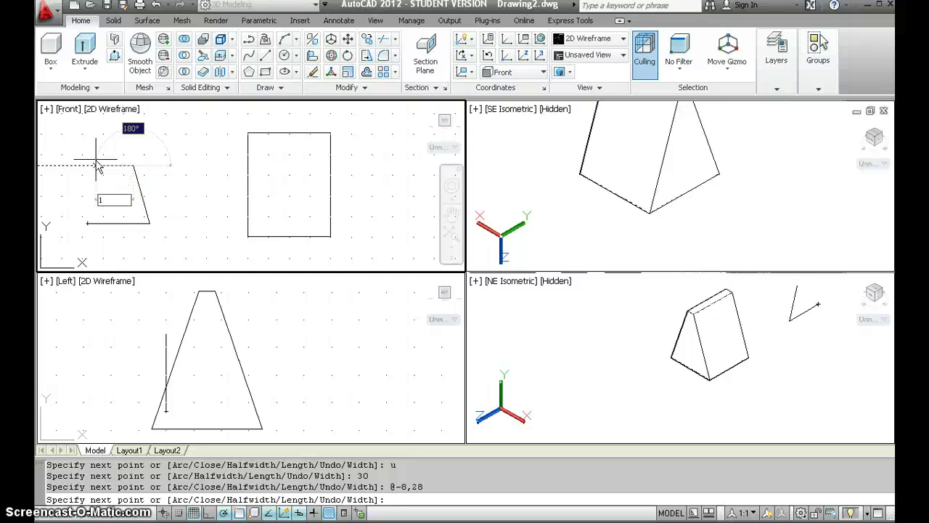
text(4)
key(Return)
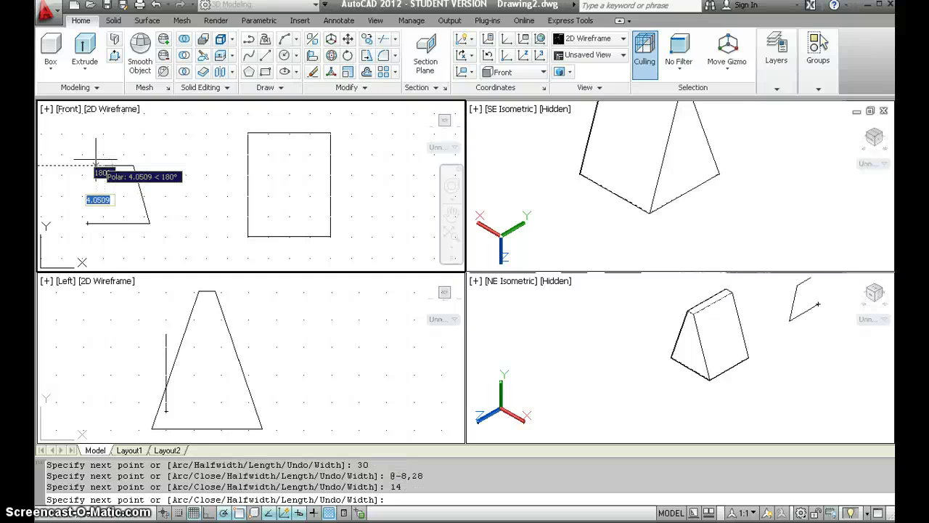
click(87, 223)
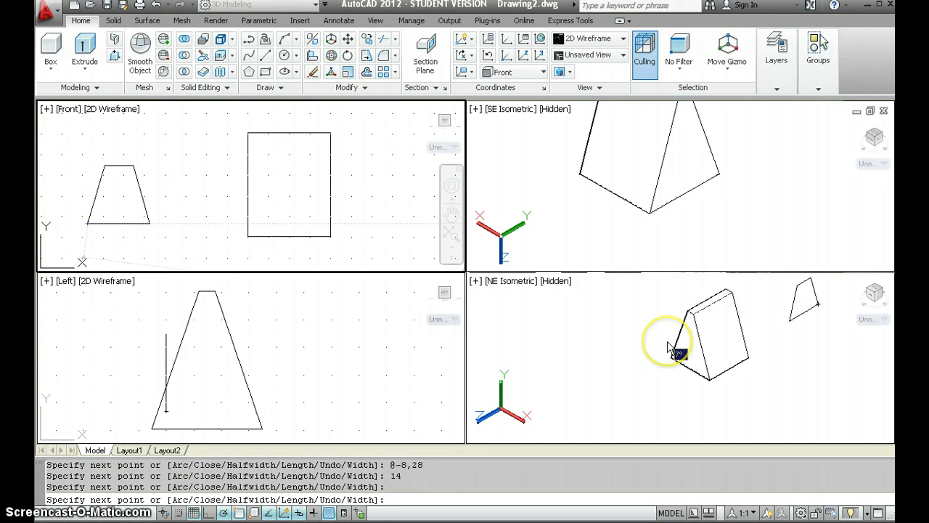
key(Return)
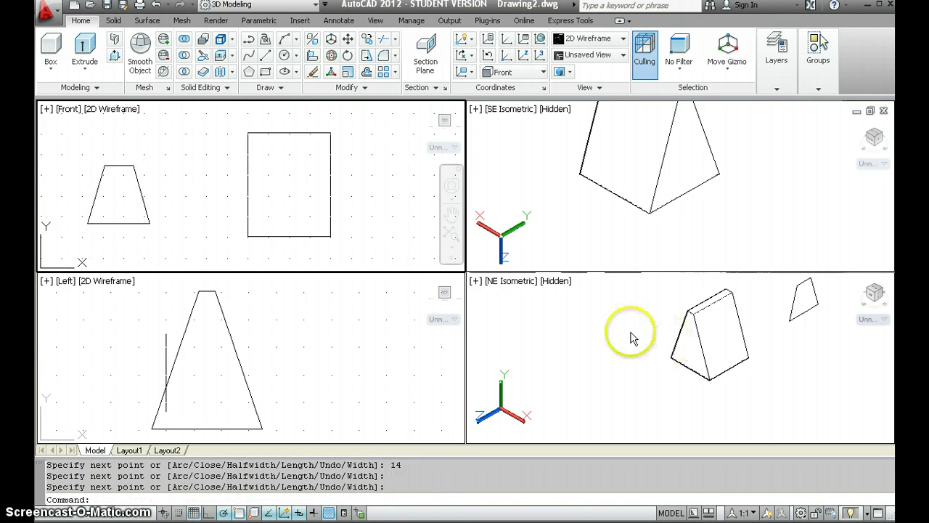
click(289, 132)
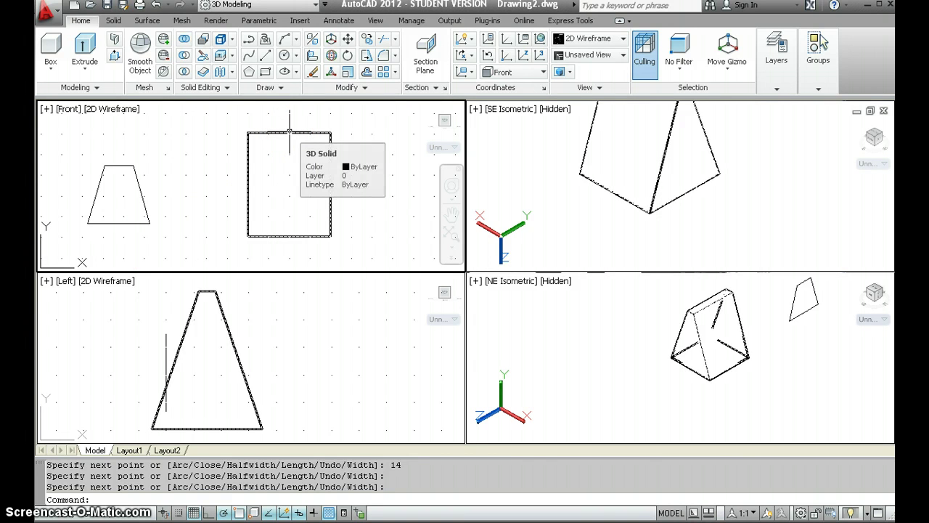
key(Escape)
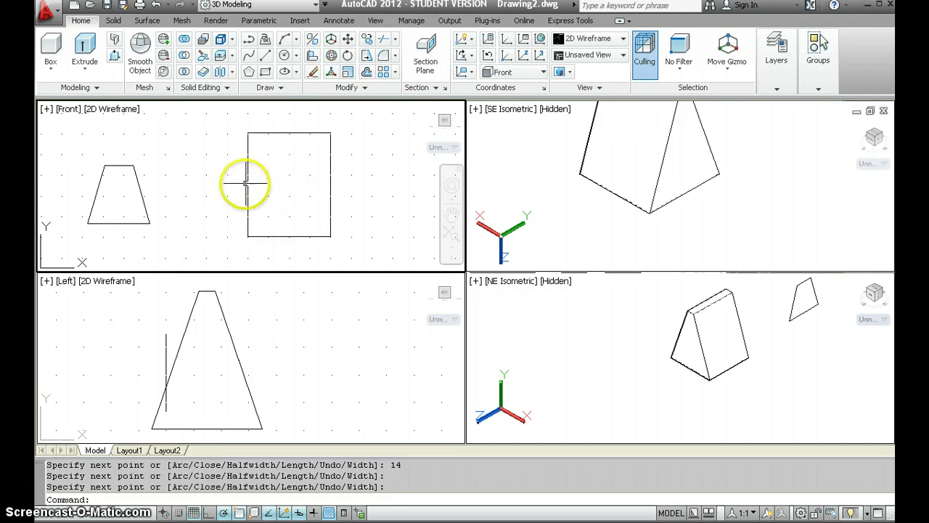
click(293, 131)
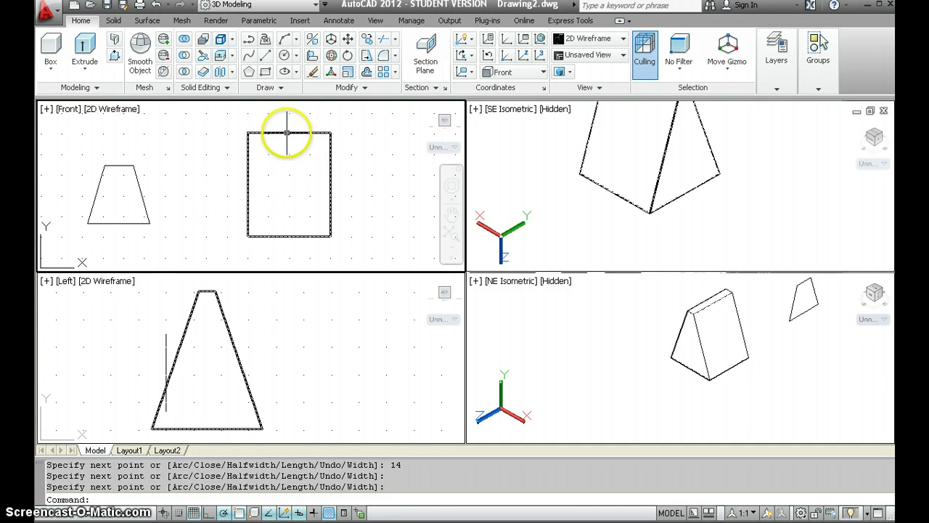
key(Escape)
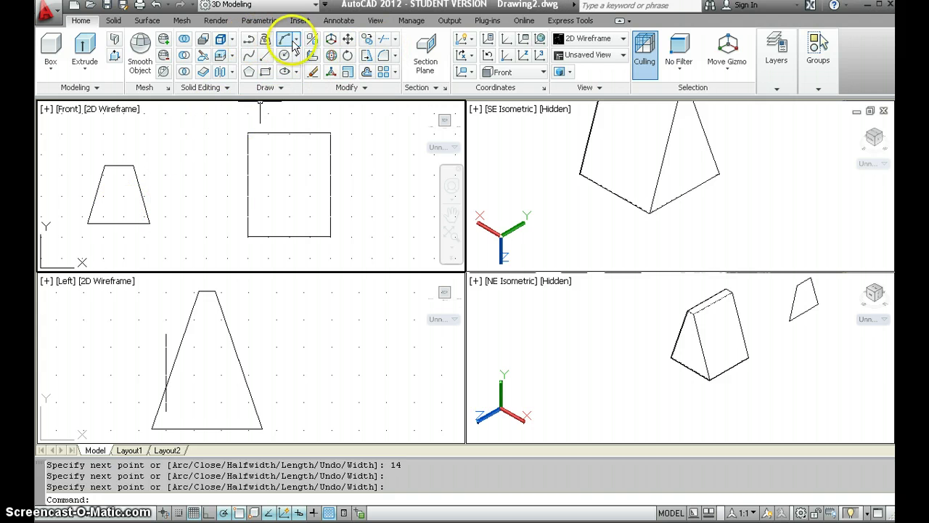
- Move the small trapezoid in the Front view from its base midpoint to the midpoint of the solid's bottom edge
click(348, 41)
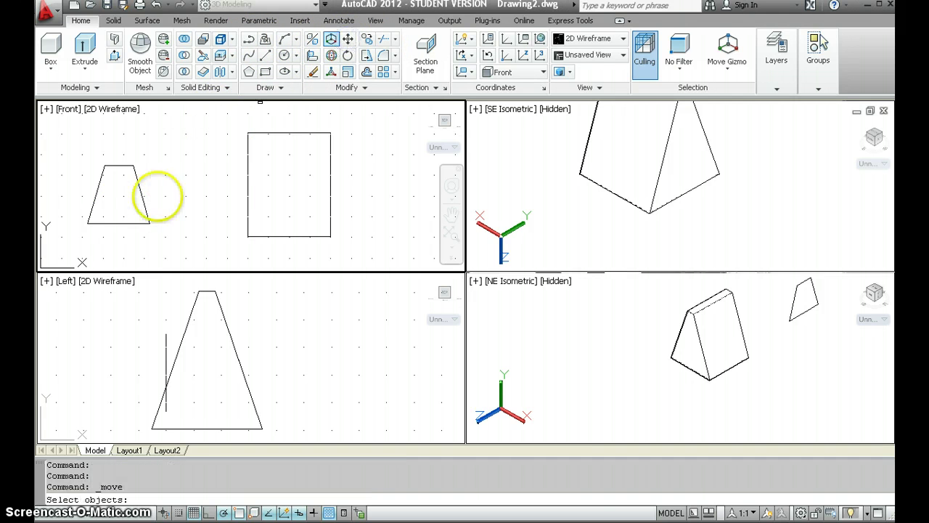
click(116, 222)
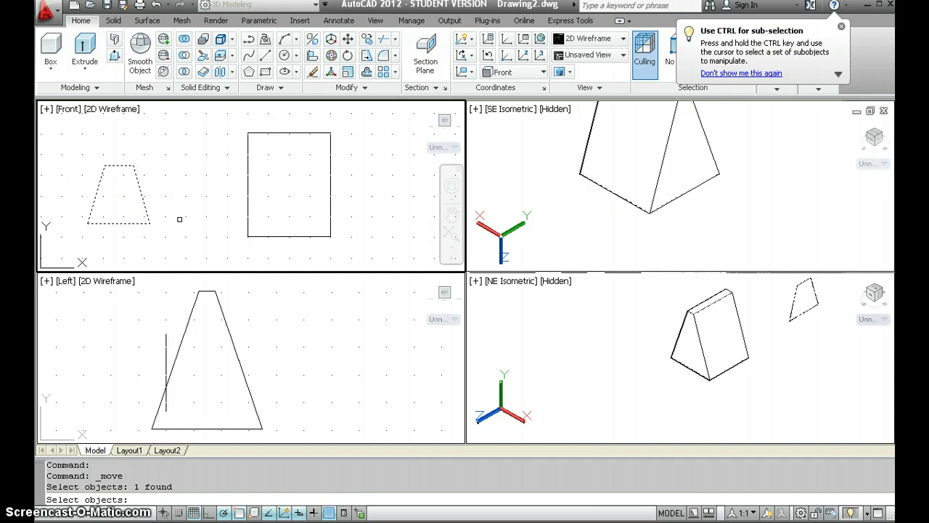
key(Return)
click(818, 67)
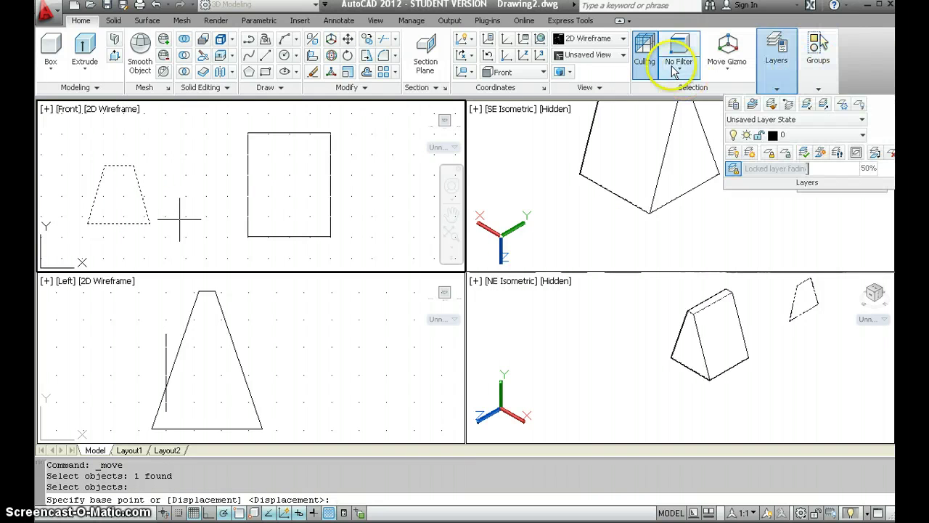
click(119, 223)
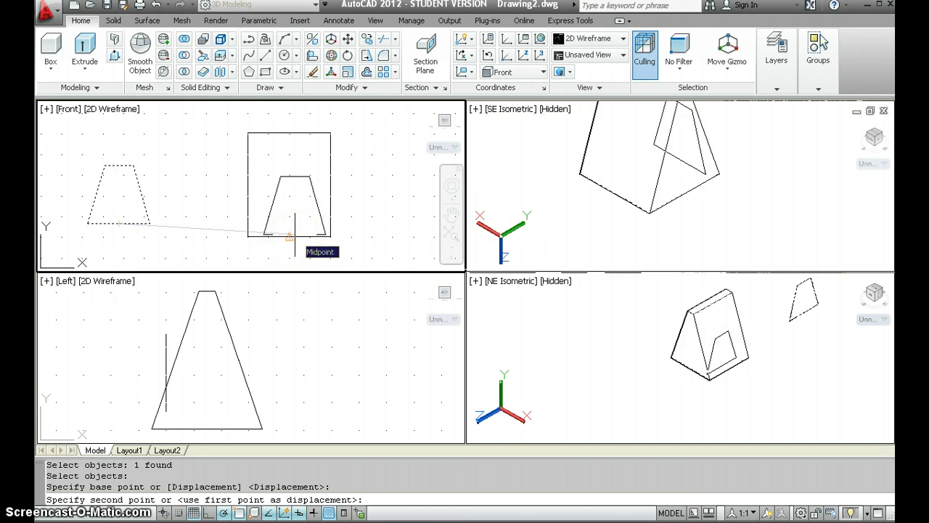
click(291, 235)
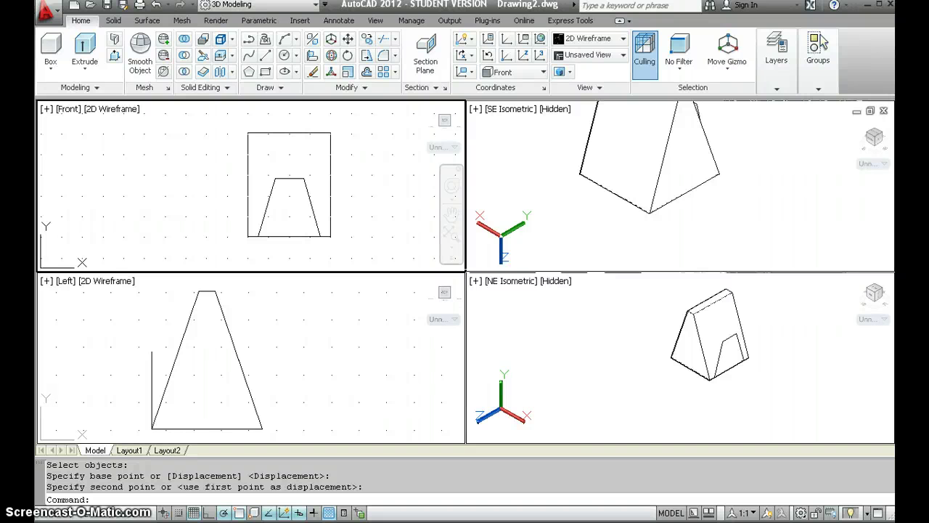
- Change the SE Isometric viewport's visual style to 2D Wireframe
click(574, 192)
middle_drag(574, 193, 580, 236)
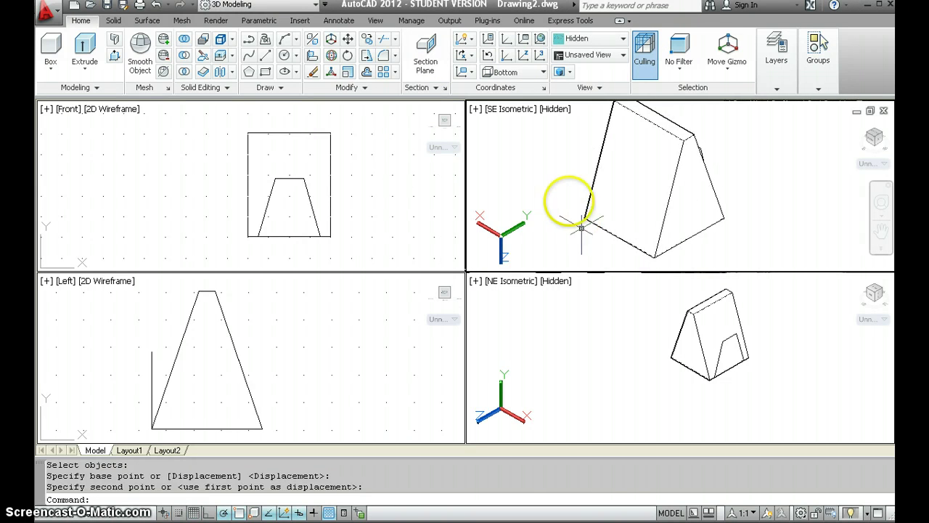
scroll(560, 198, up, 2)
scroll(560, 197, down, 2)
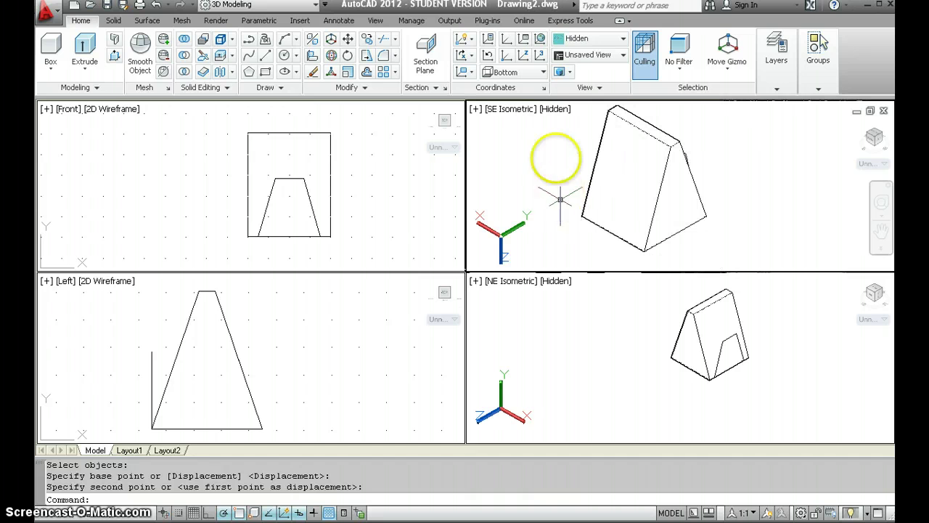
click(550, 113)
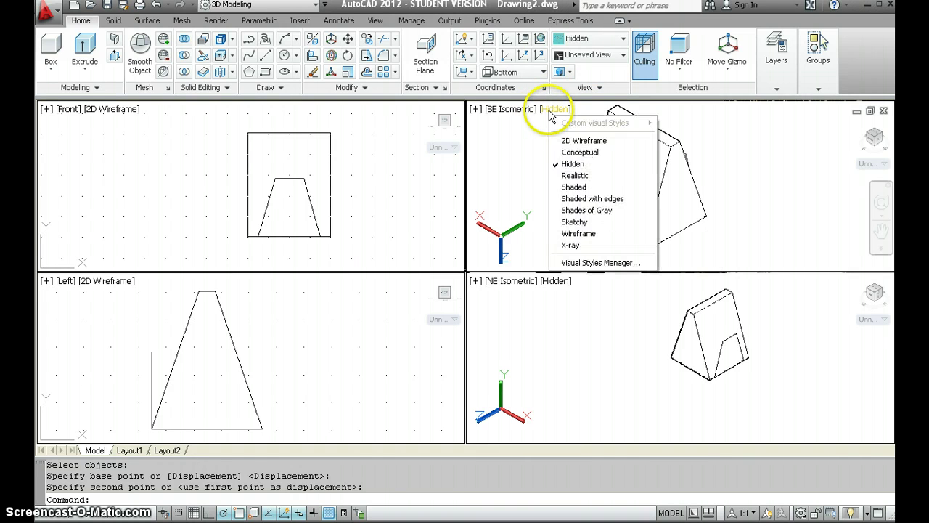
click(570, 143)
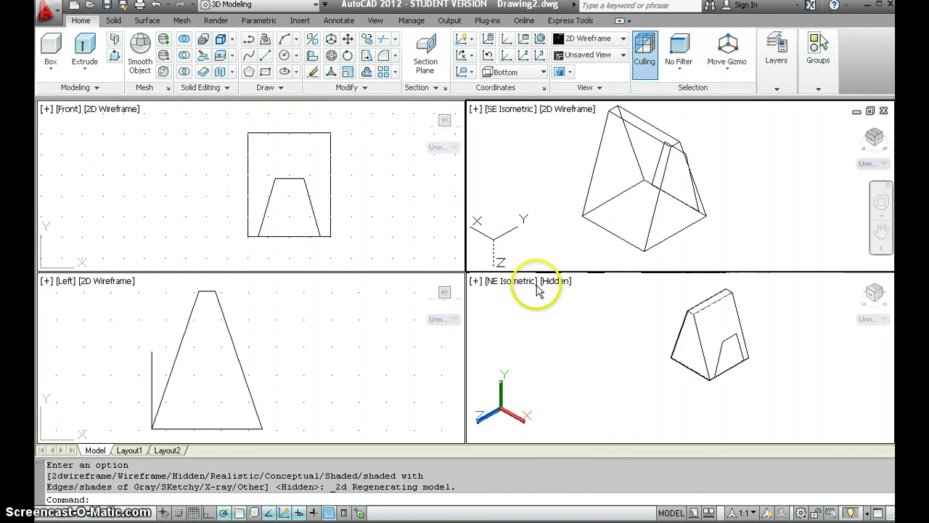
- Set the NE Isometric viewport to the 2D Wireframe visual style as well
click(550, 281)
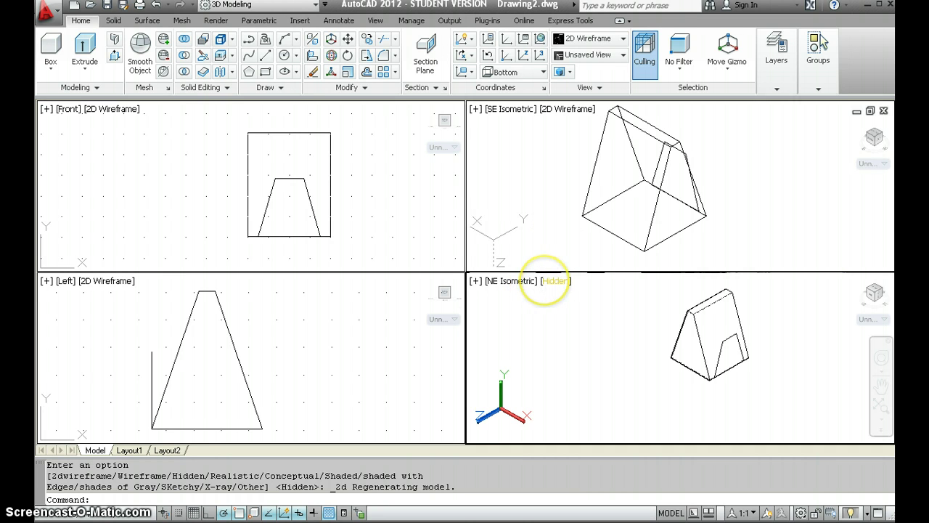
click(550, 281)
click(563, 314)
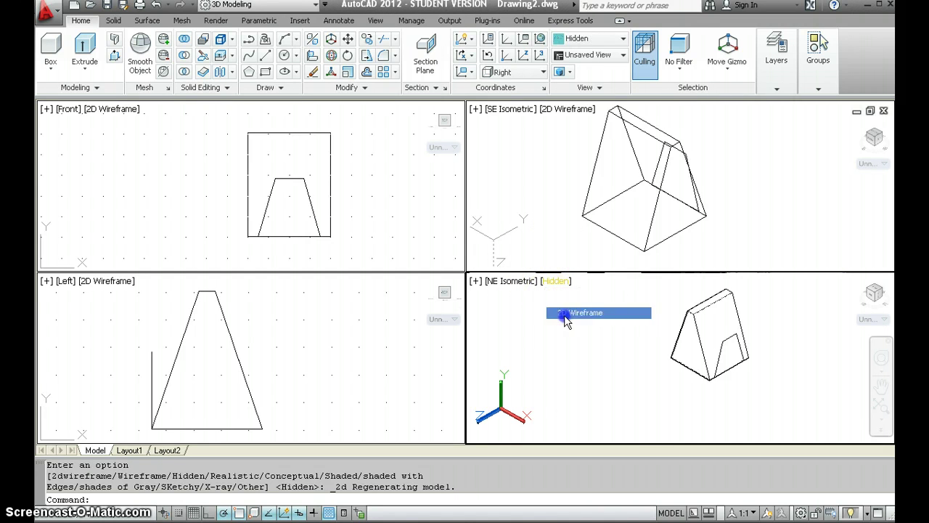
click(697, 308)
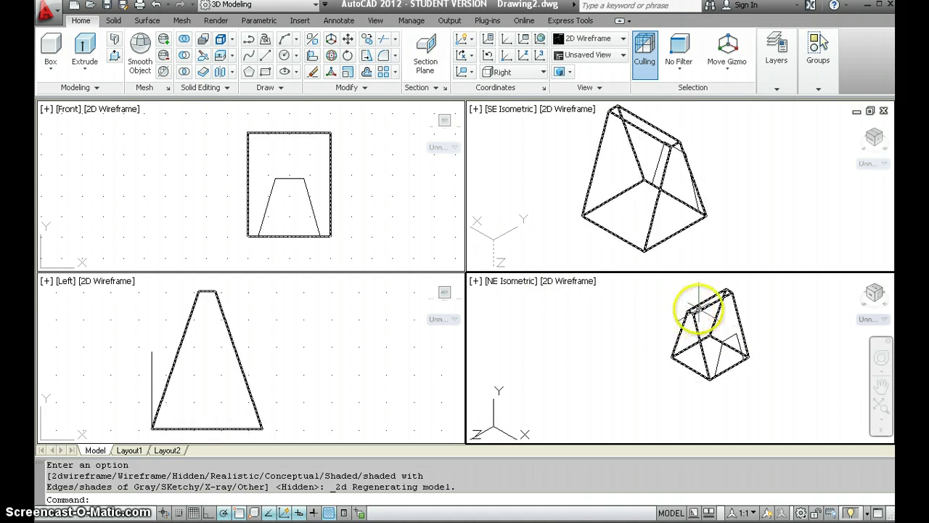
key(Escape)
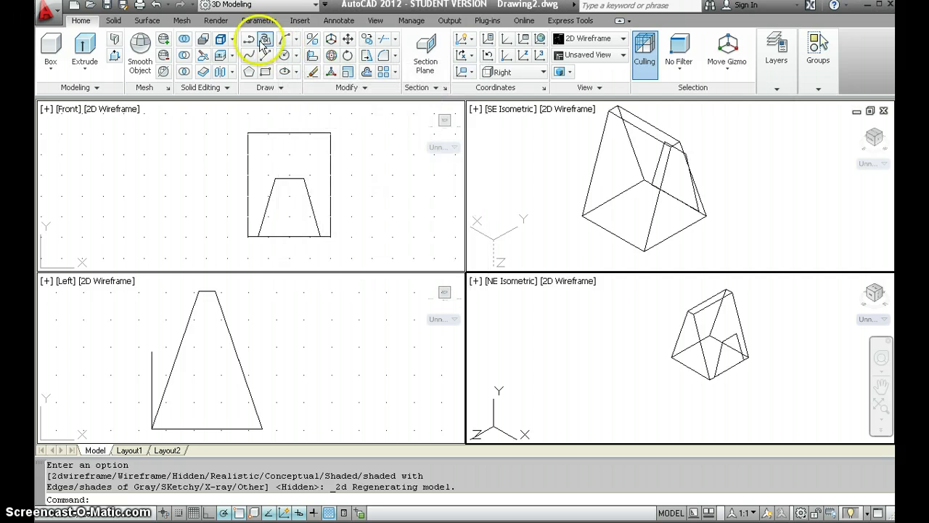
- Move the small trapezoid straight up in the Left view, from its top endpoint to the level of the solid's top edge
click(347, 40)
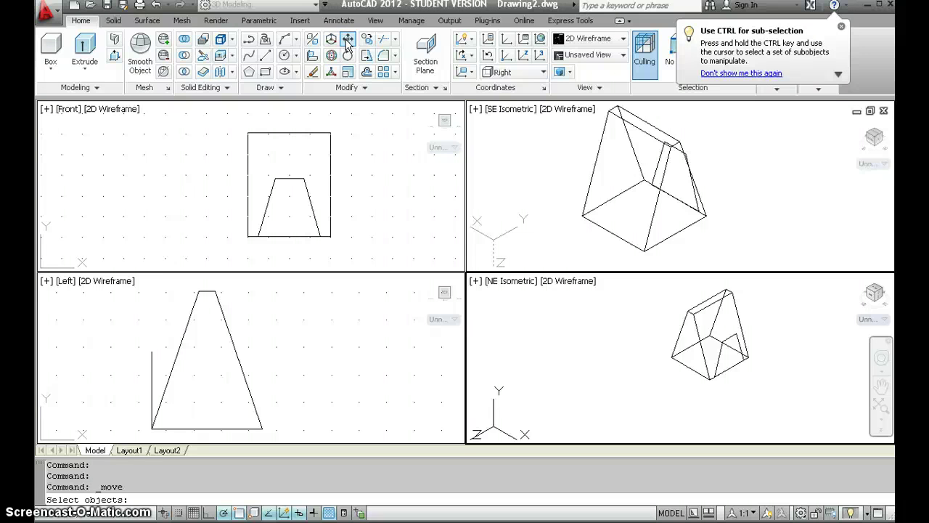
click(128, 368)
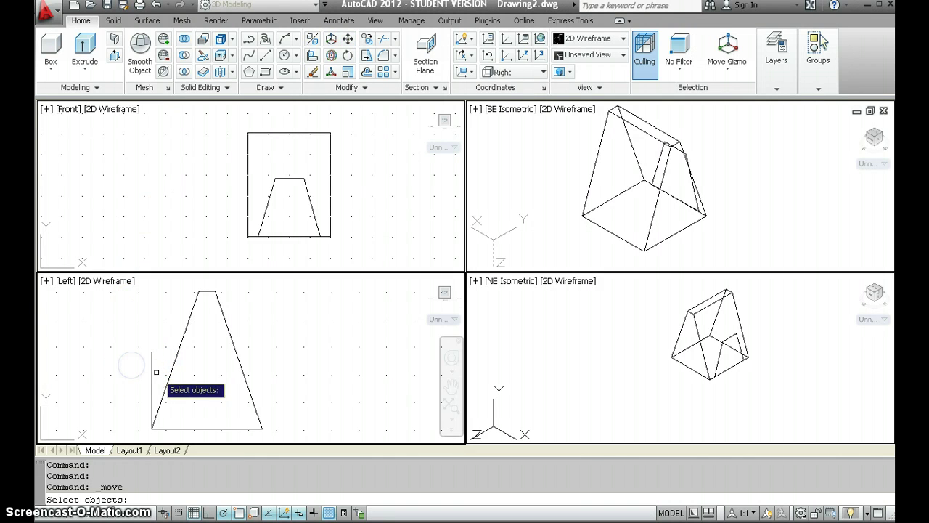
click(151, 371)
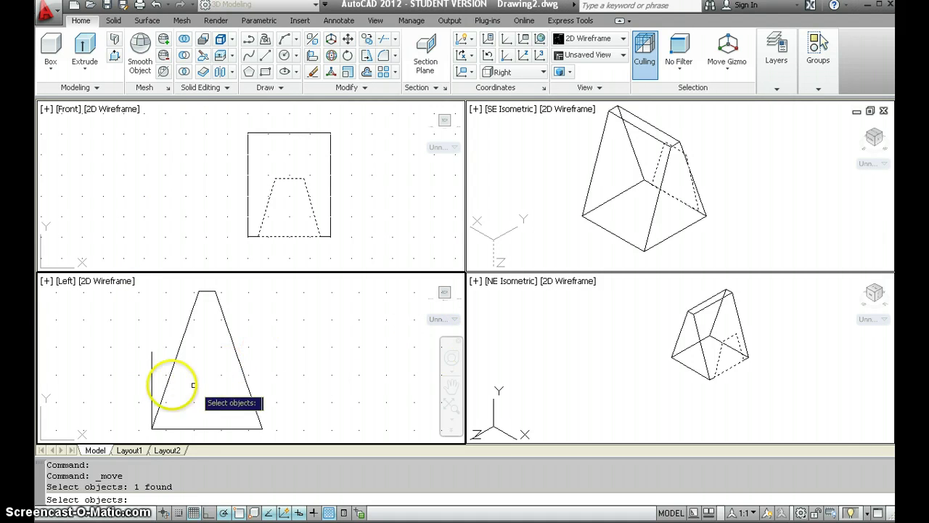
click(152, 381)
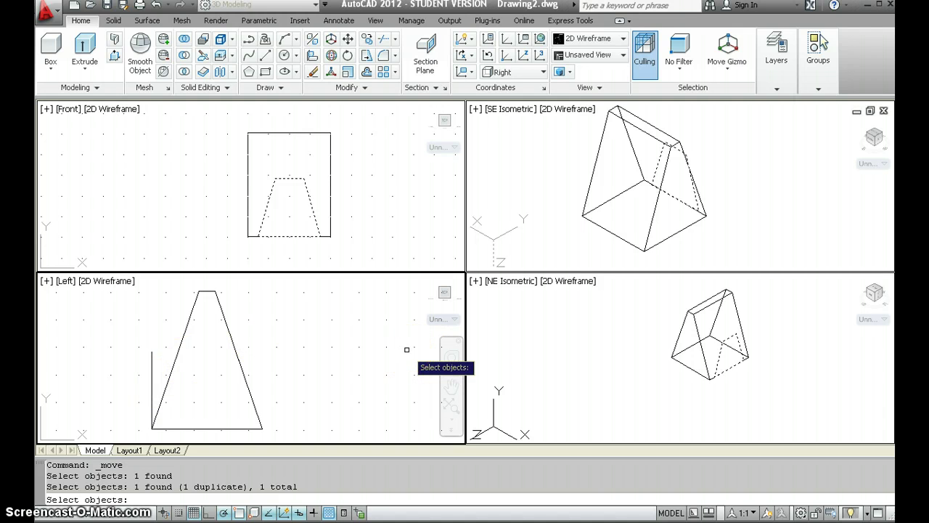
key(Return)
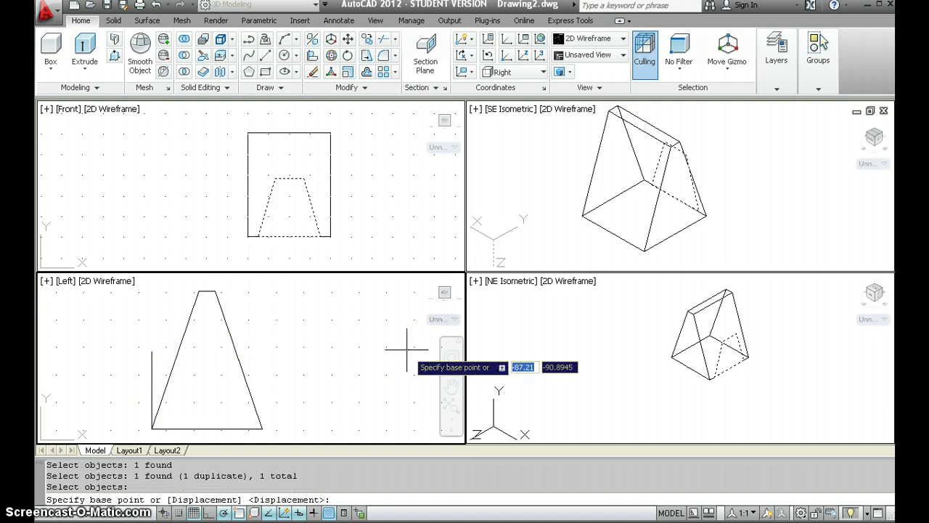
click(152, 352)
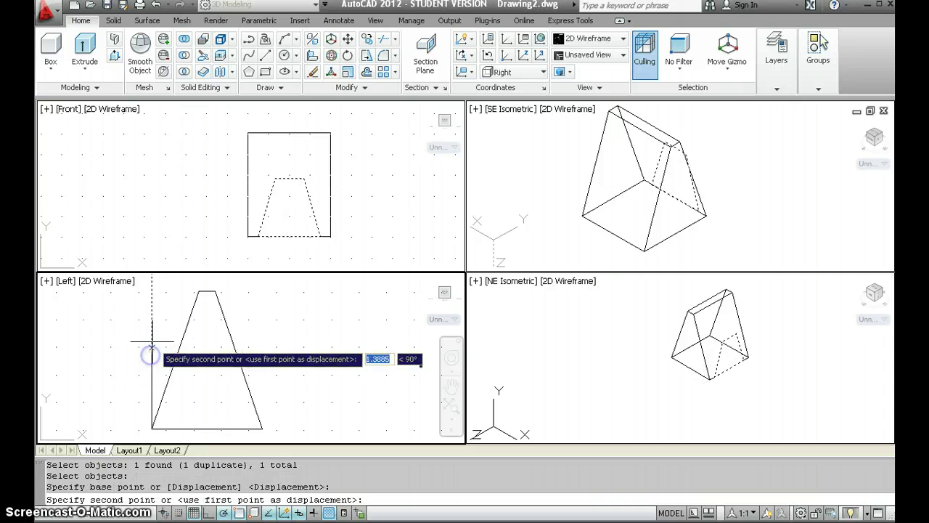
click(151, 292)
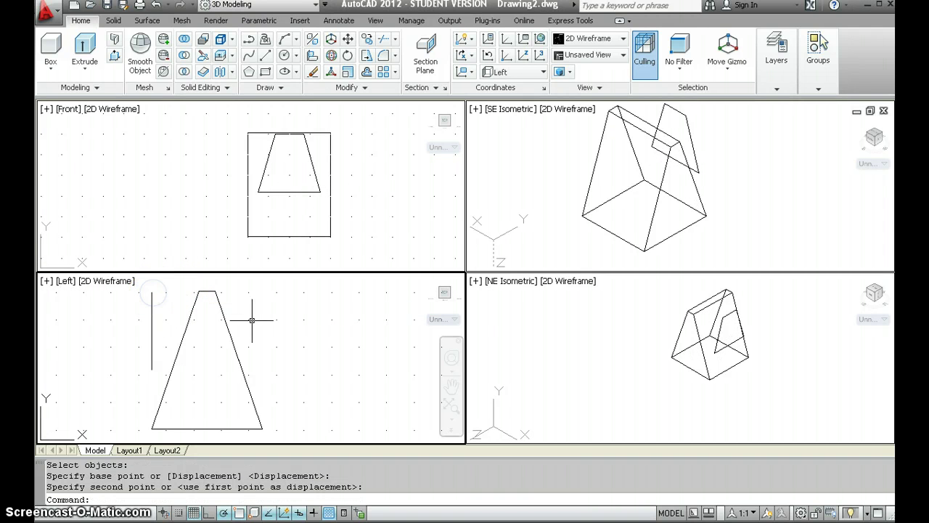
click(463, 329)
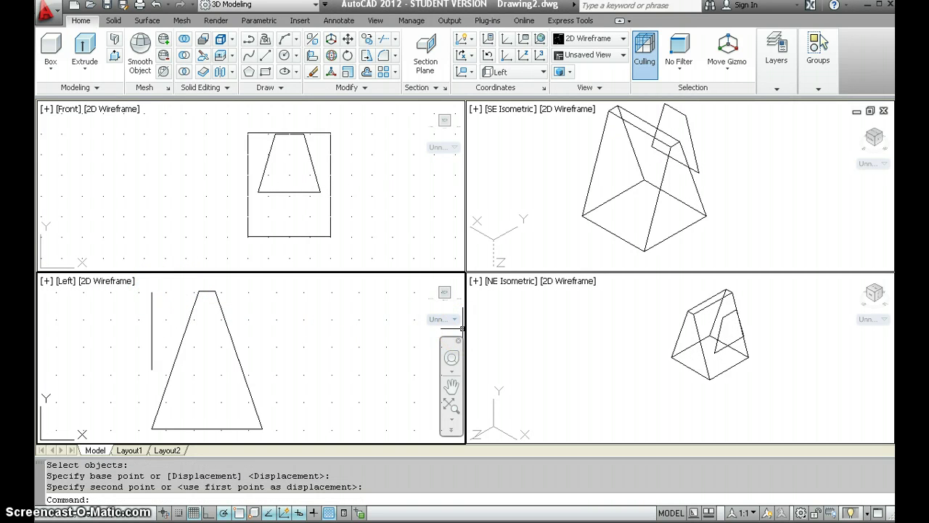
click(257, 331)
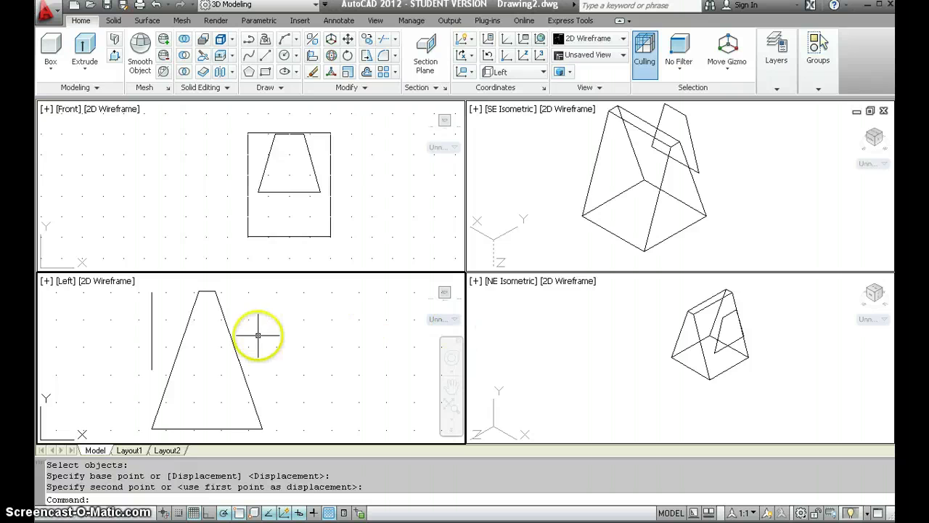
click(140, 289)
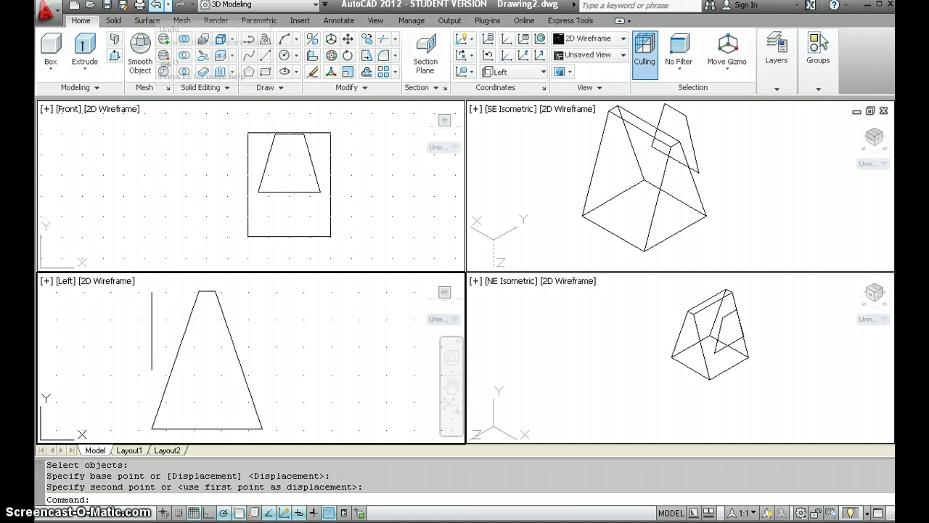
- Undo the small trapezoid's last move, and move it straight up by 22 units in the Left view instead
click(156, 6)
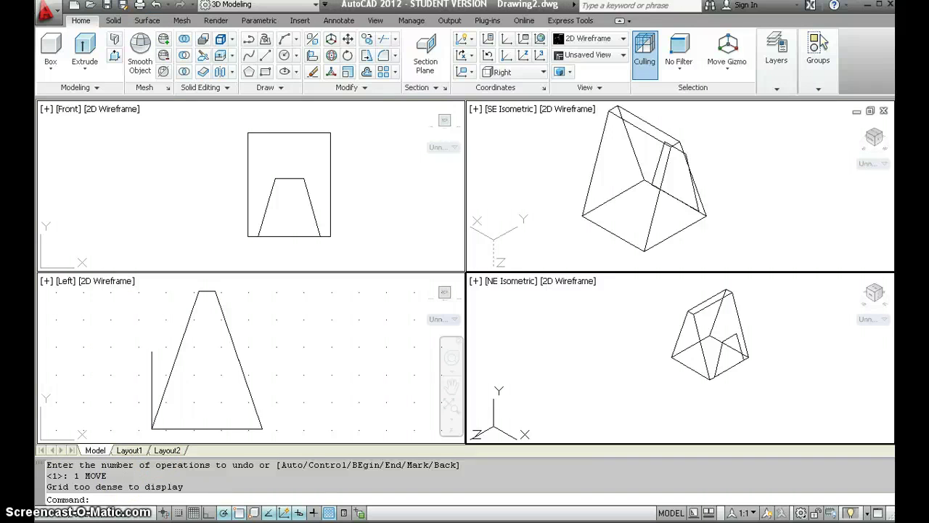
click(346, 40)
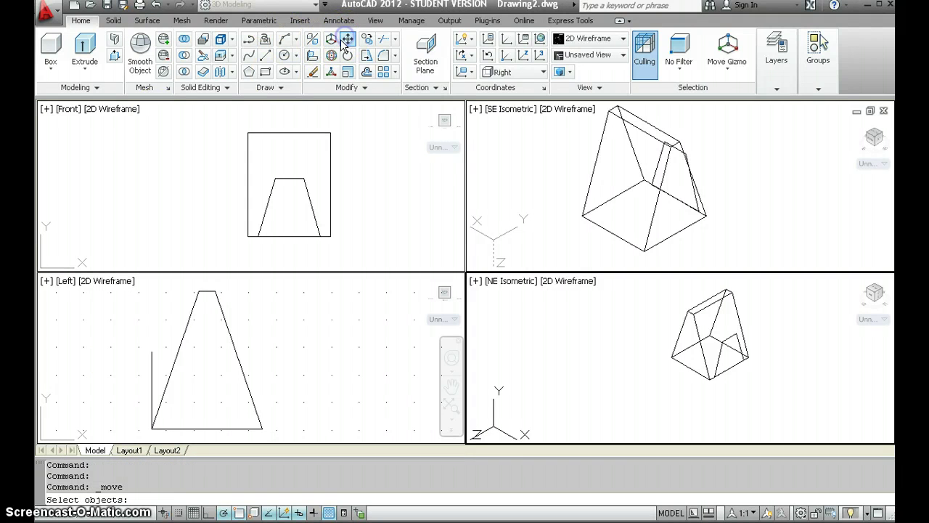
click(152, 371)
click(150, 367)
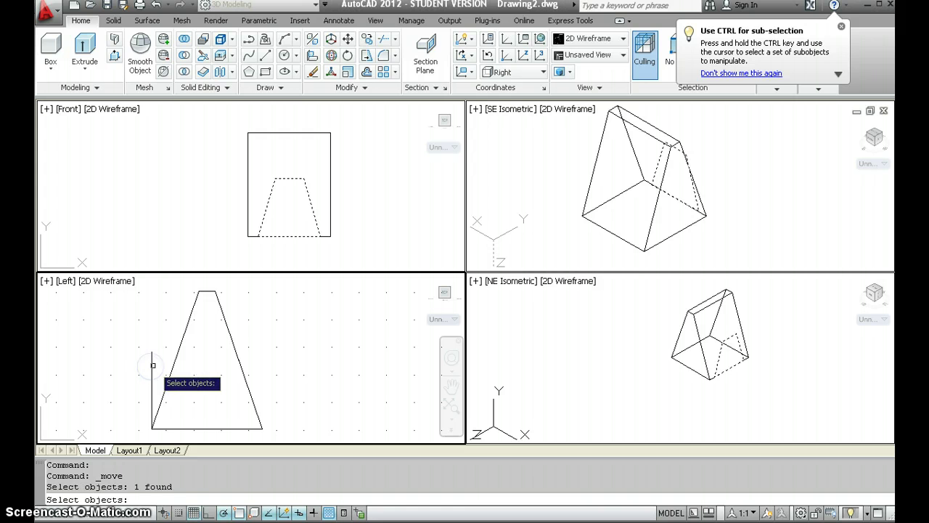
click(152, 366)
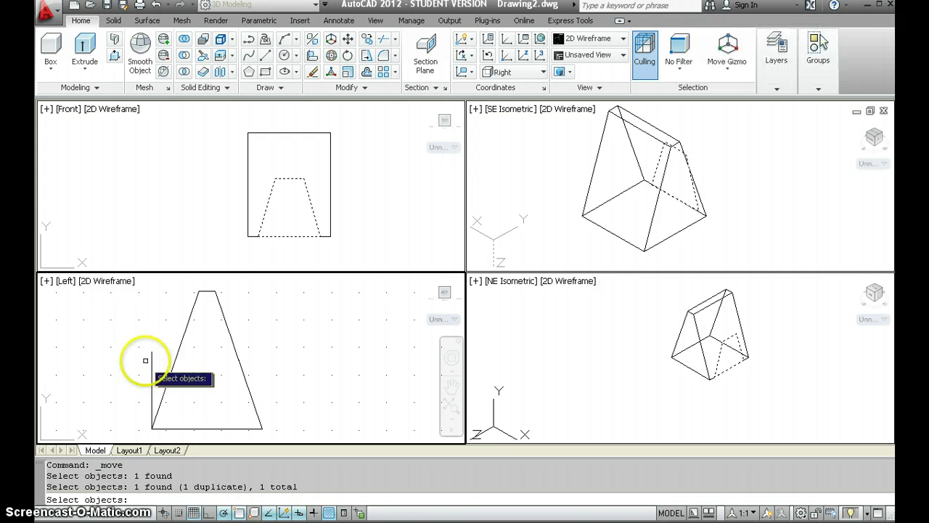
key(Return)
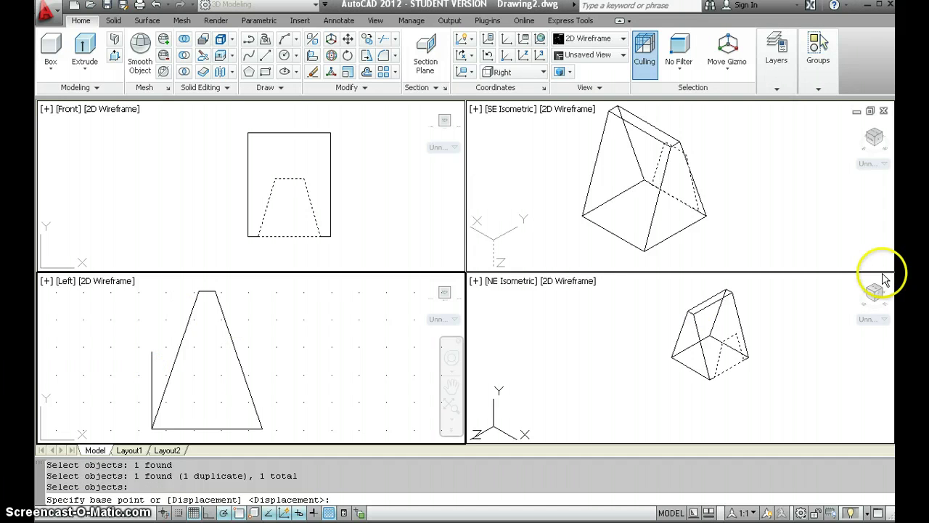
click(153, 353)
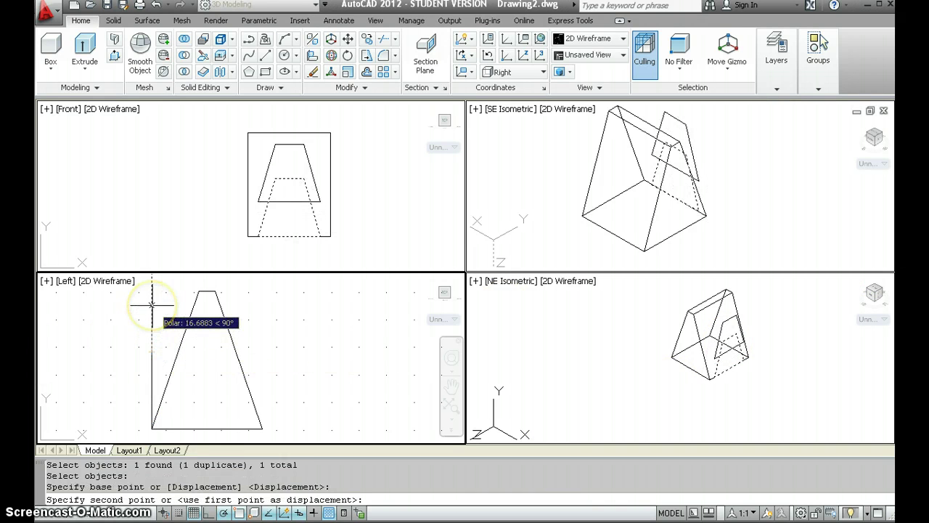
text(22)
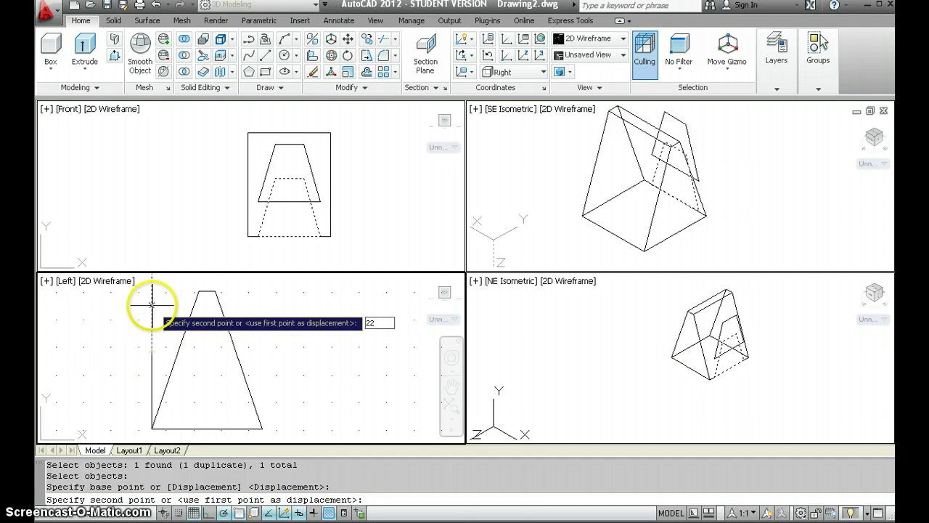
key(Return)
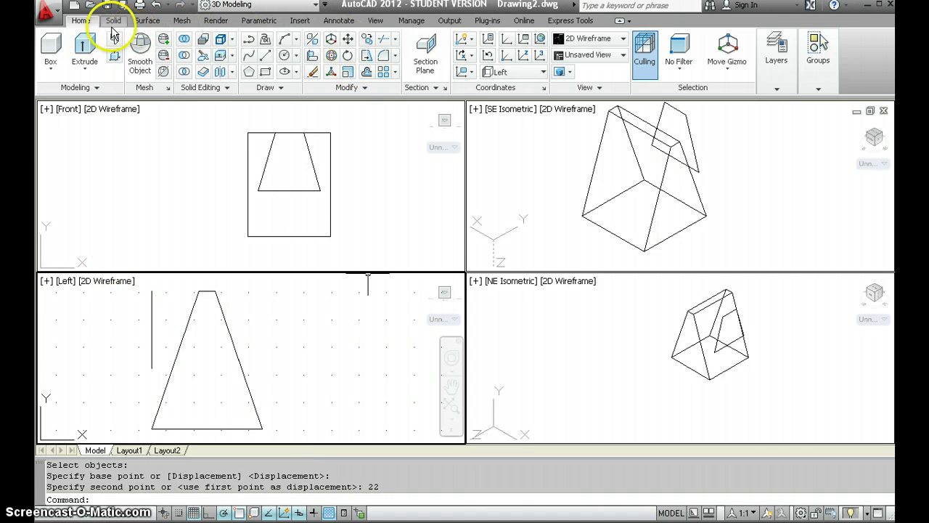
- Extrude the small trapezoid 40 units through the full depth of the solid
click(85, 70)
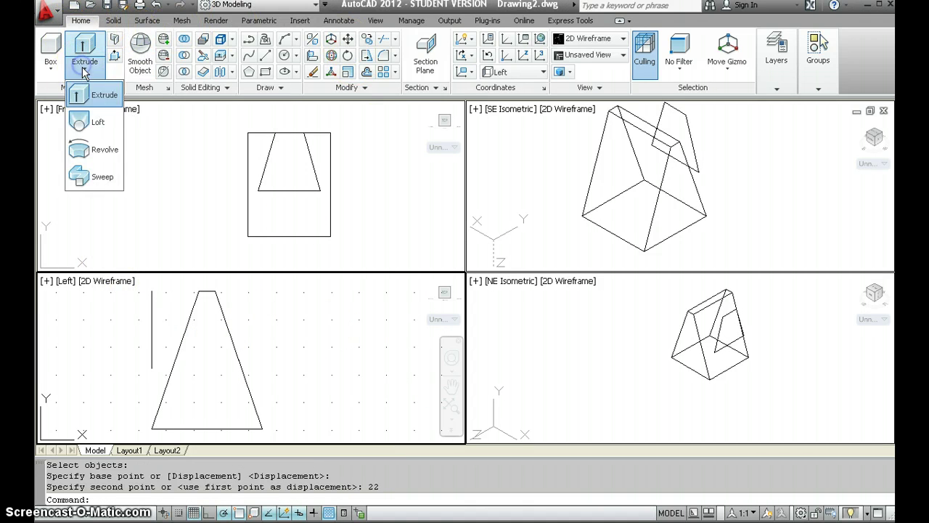
click(88, 95)
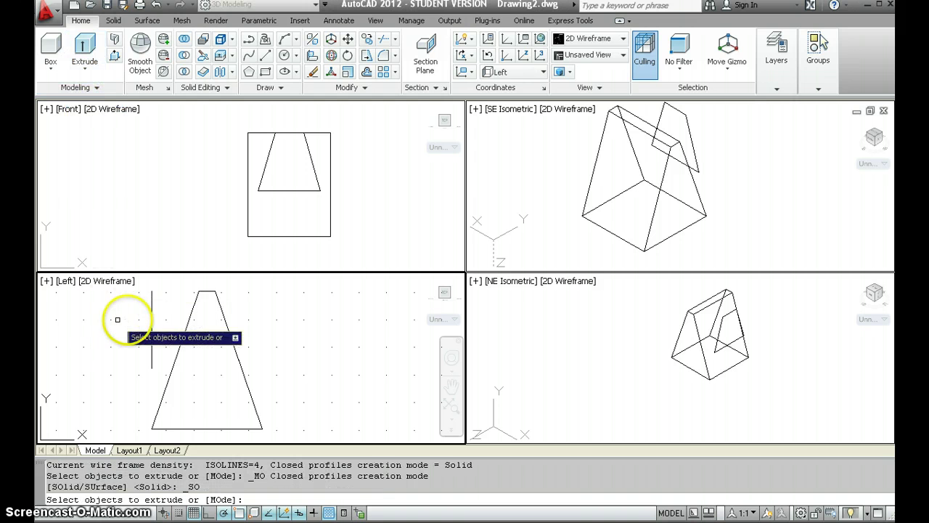
click(151, 311)
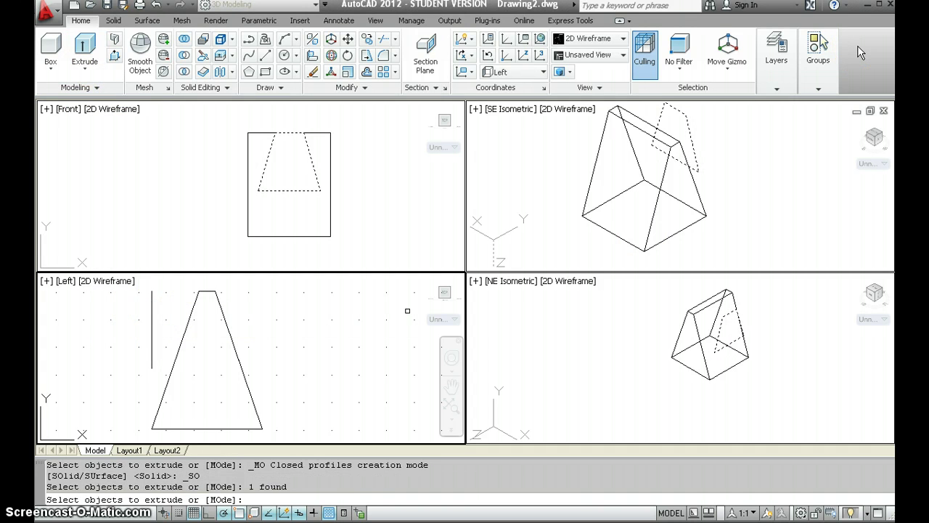
key(Return)
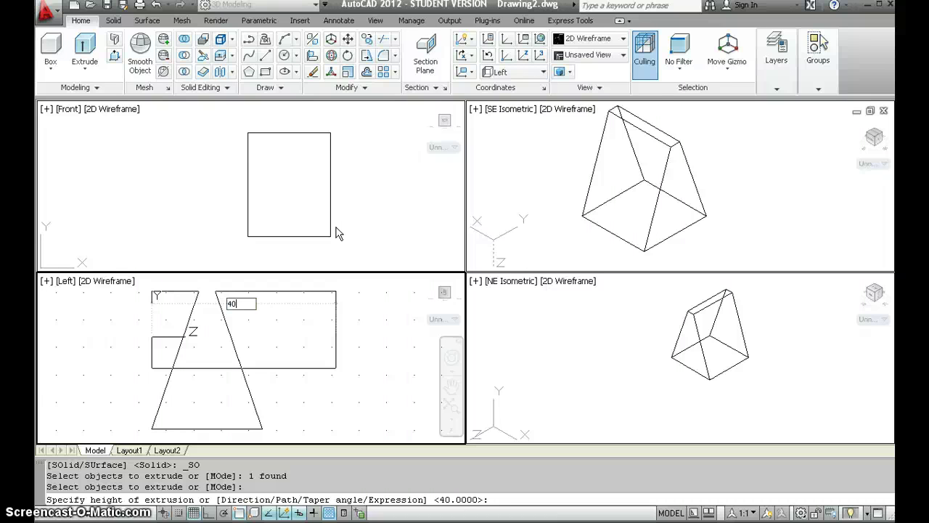
key(Return)
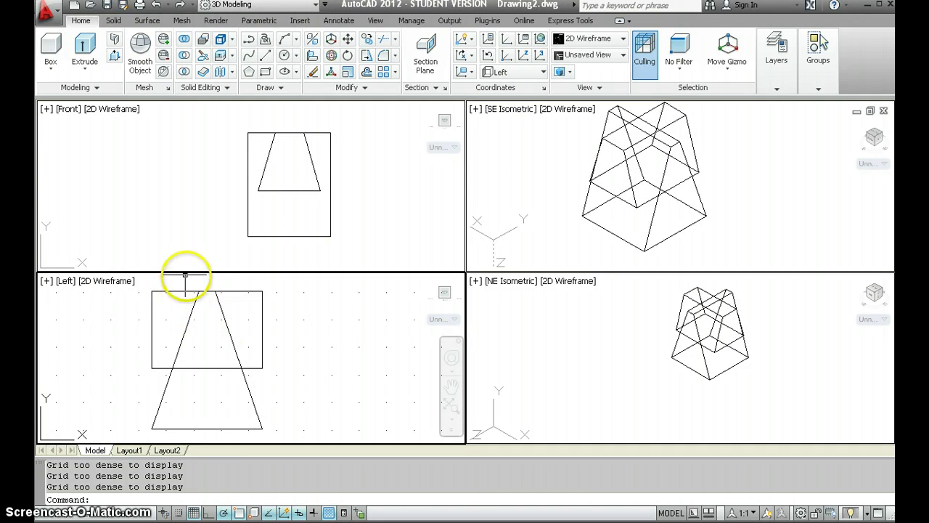
- Subtract the extruded small trapezoid from the large trapezoidal solid to cut the notch in its upper part
click(185, 56)
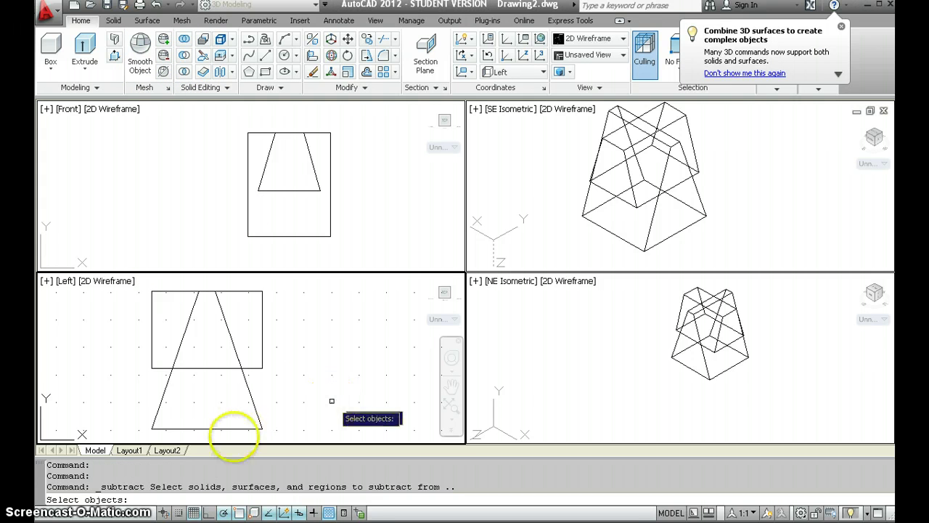
click(250, 399)
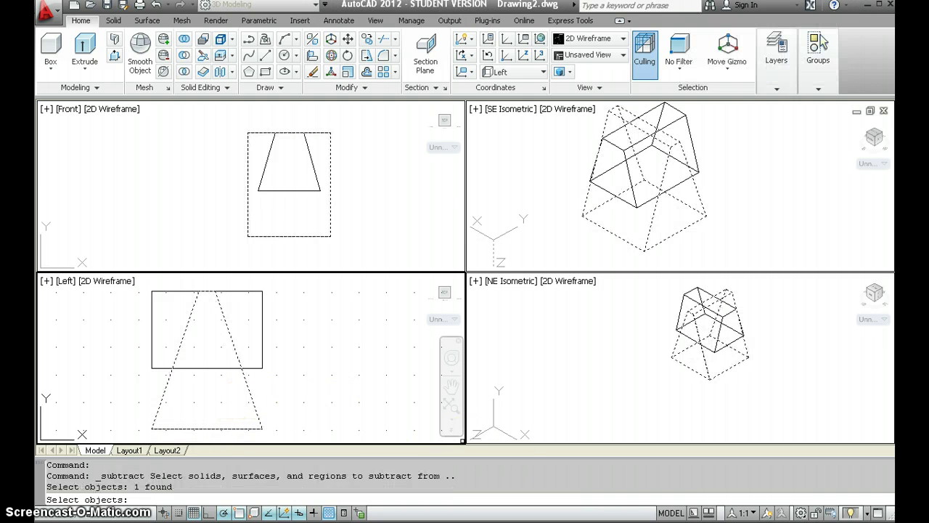
key(Return)
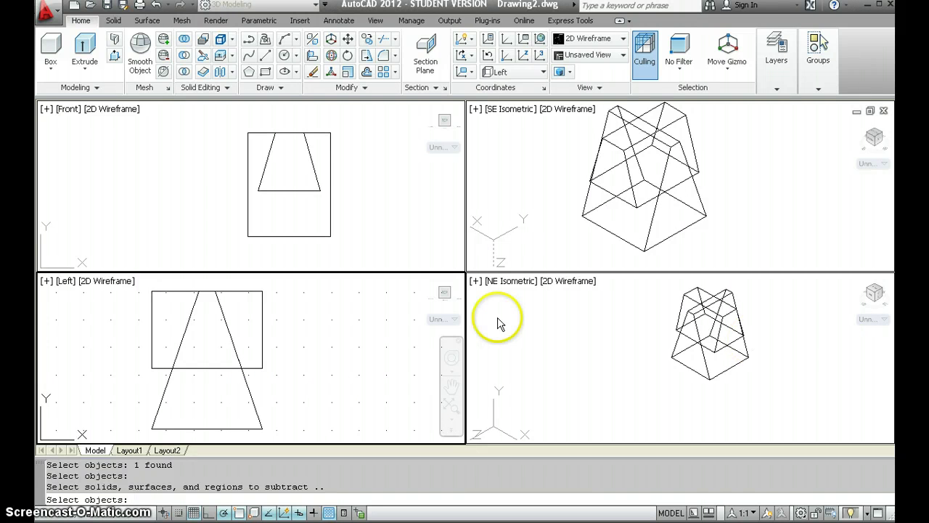
click(262, 311)
key(Return)
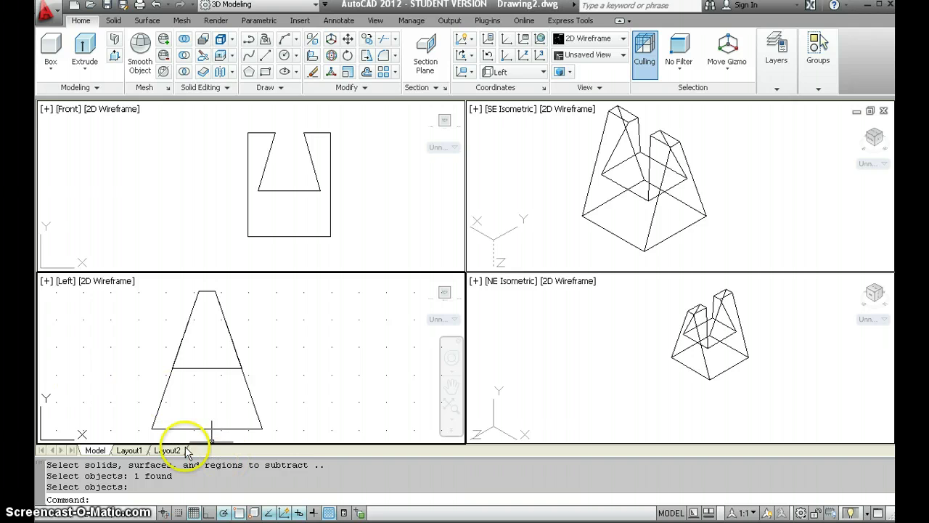
- Draw a rectangle 10 units wide and 20 units high in the Front view, beside the solid
click(107, 196)
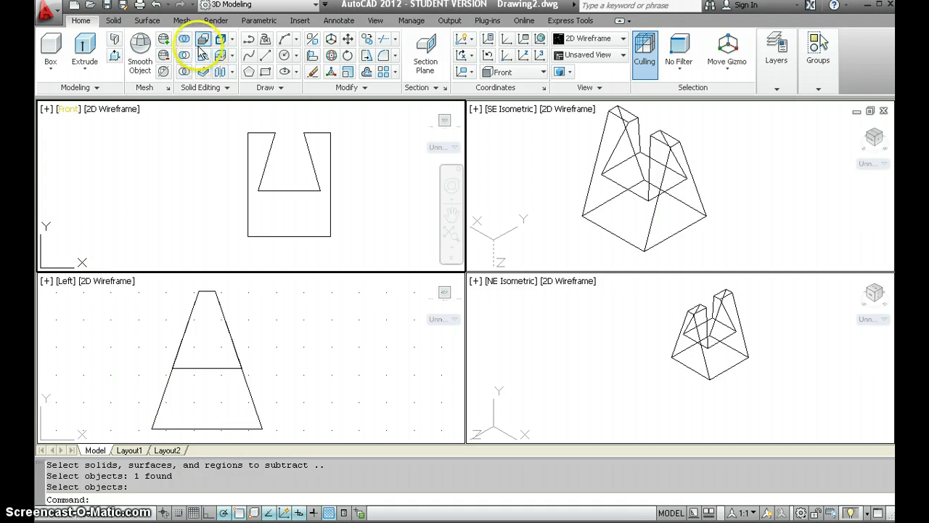
click(267, 74)
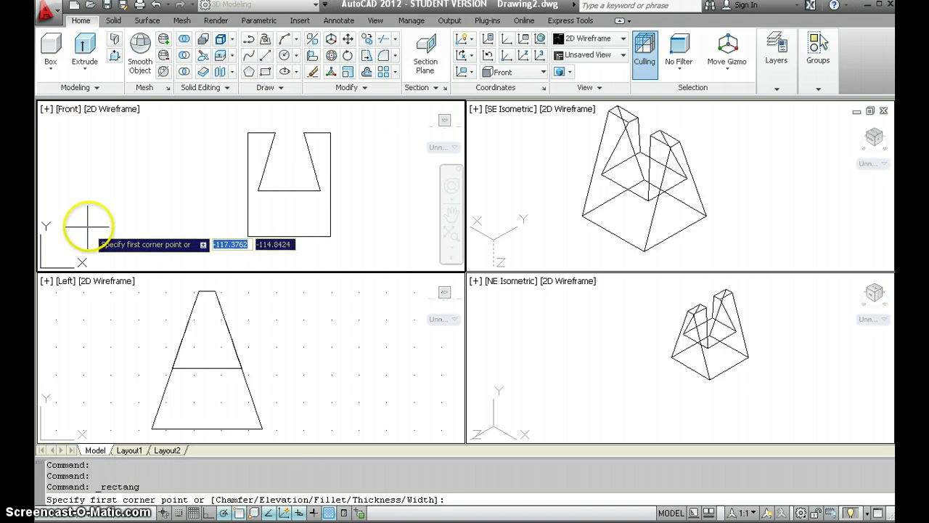
click(115, 210)
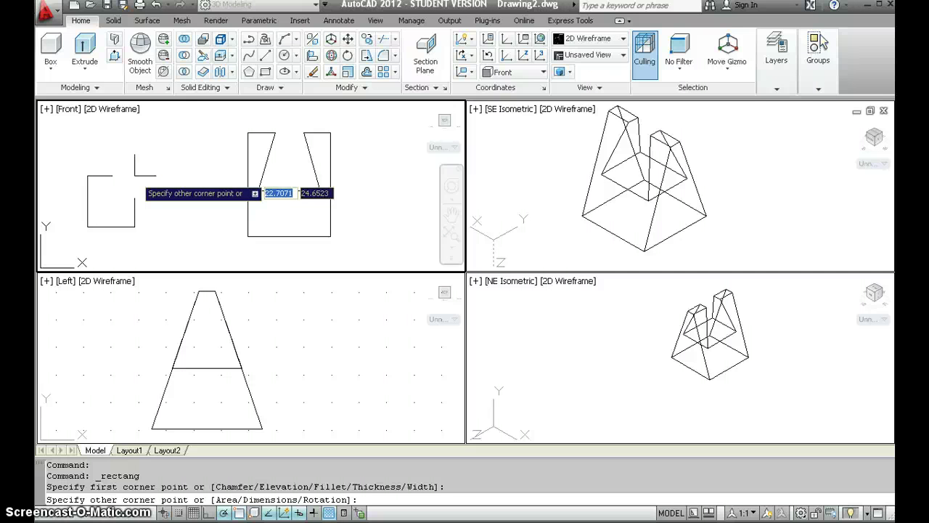
key(Tab)
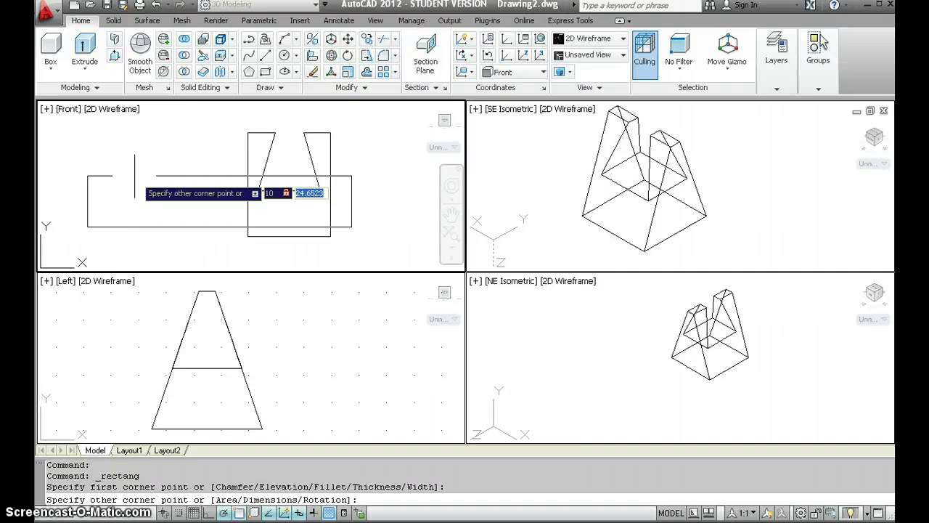
key(Return)
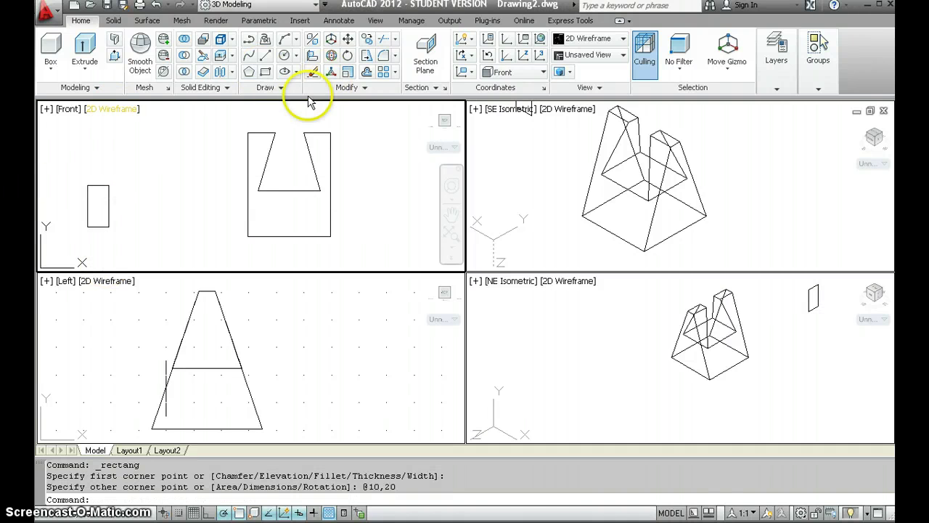
- Move the rectangle in the Front view from its base midpoint to the midpoint of the solid's bottom edge
click(348, 40)
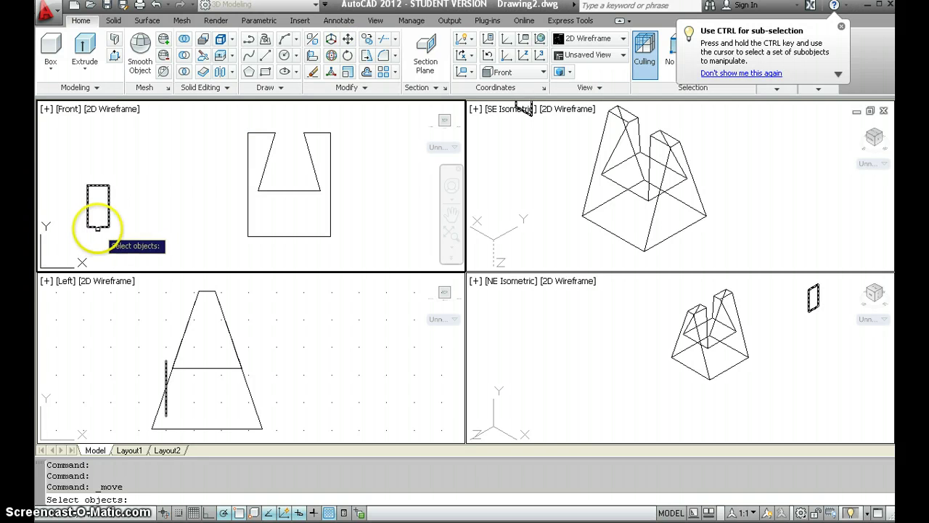
click(99, 226)
key(Return)
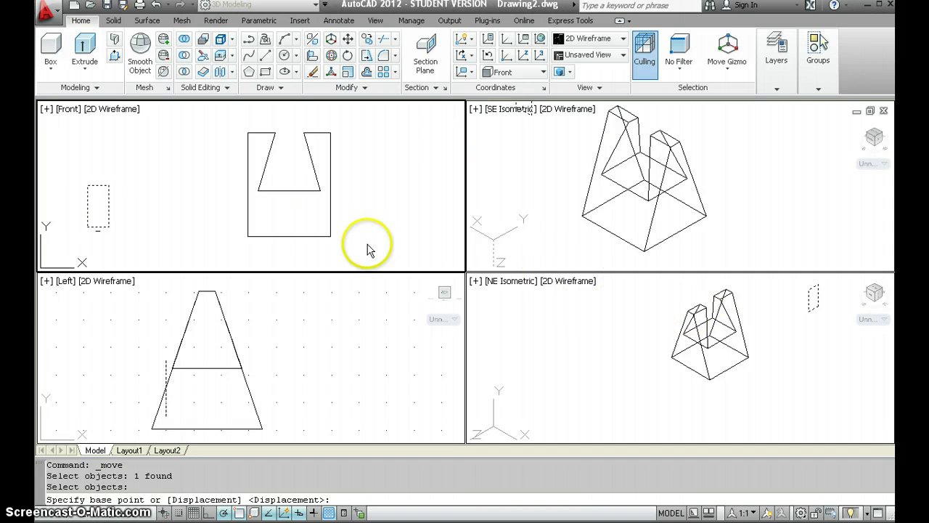
click(100, 228)
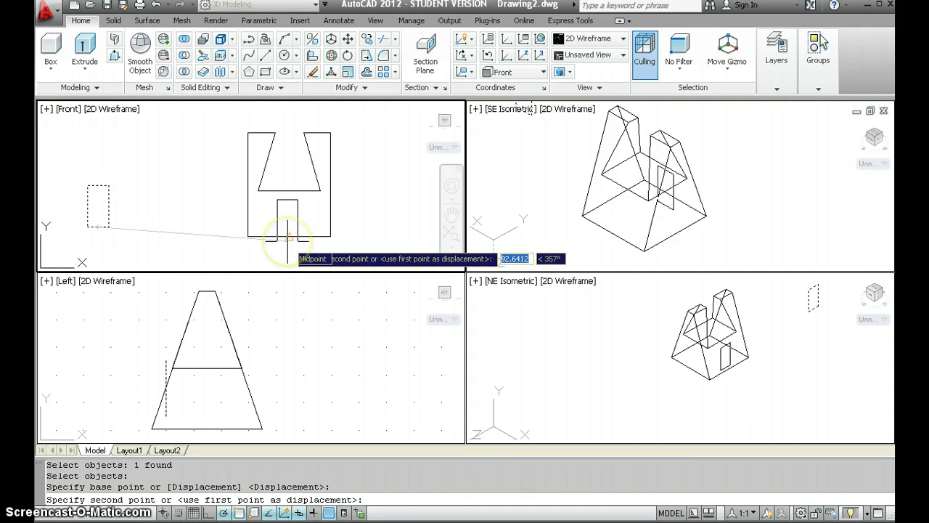
click(289, 237)
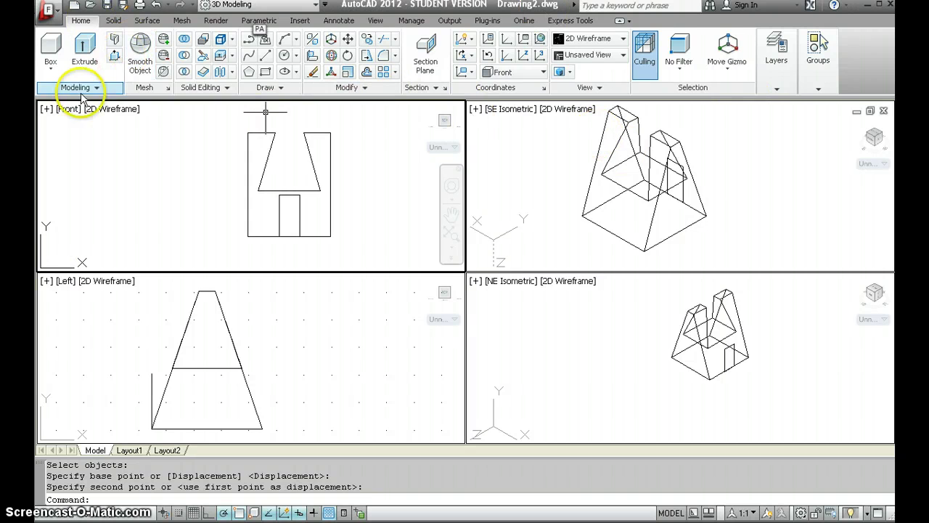
- Extrude the 10 by 20 rectangle 40 units across the depth of the solid, picking it in the Left view
click(84, 67)
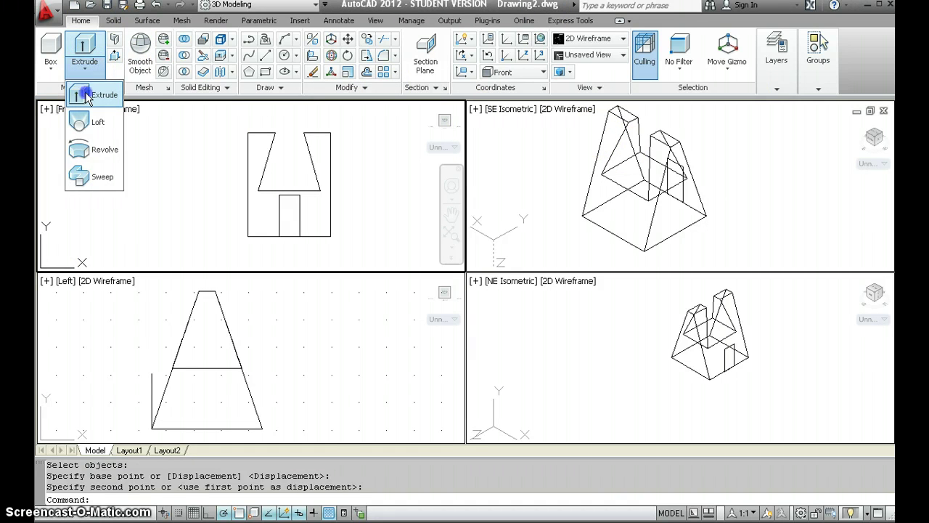
click(87, 96)
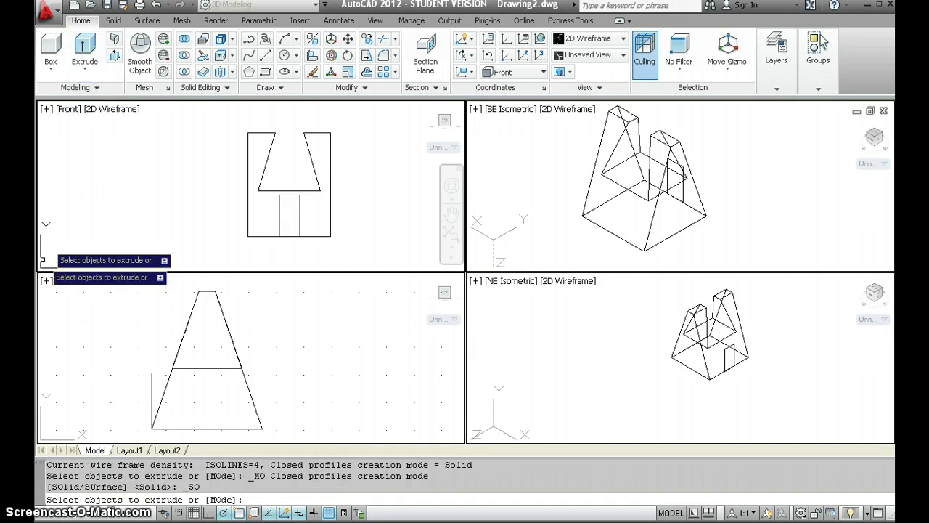
click(153, 398)
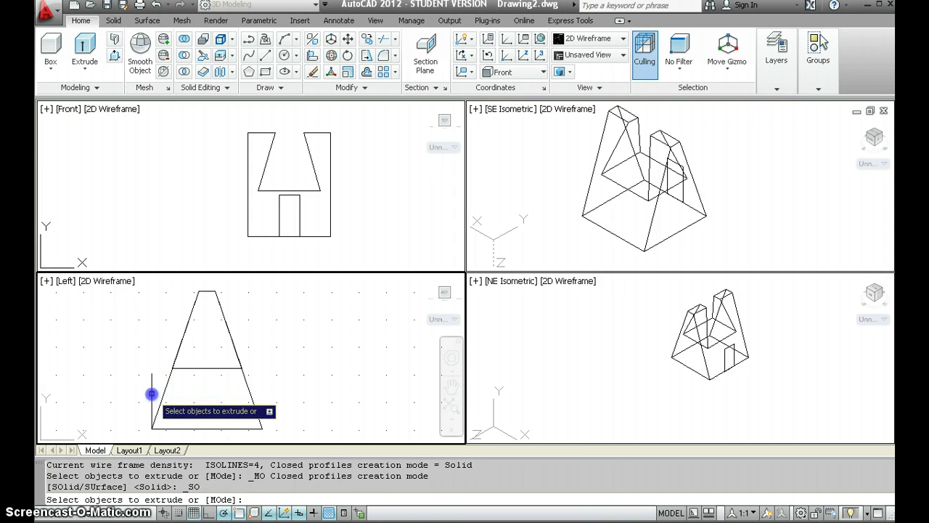
click(151, 394)
key(Return)
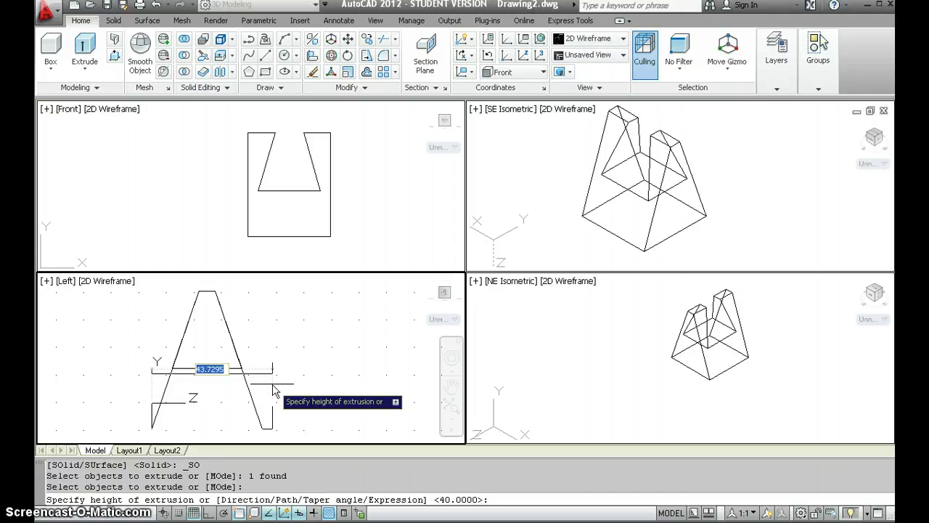
text(40)
key(Return)
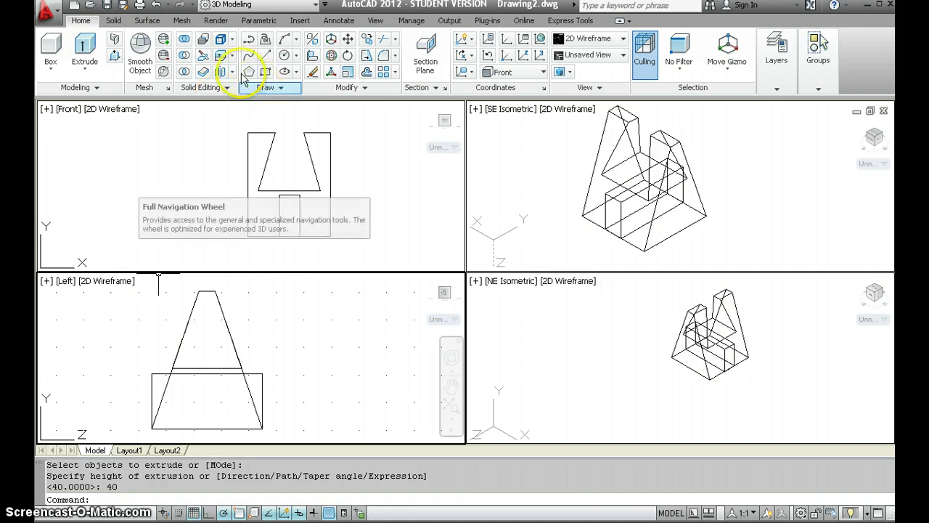
- Union the notched trapezoidal solid with the extruded rectangular block
click(184, 42)
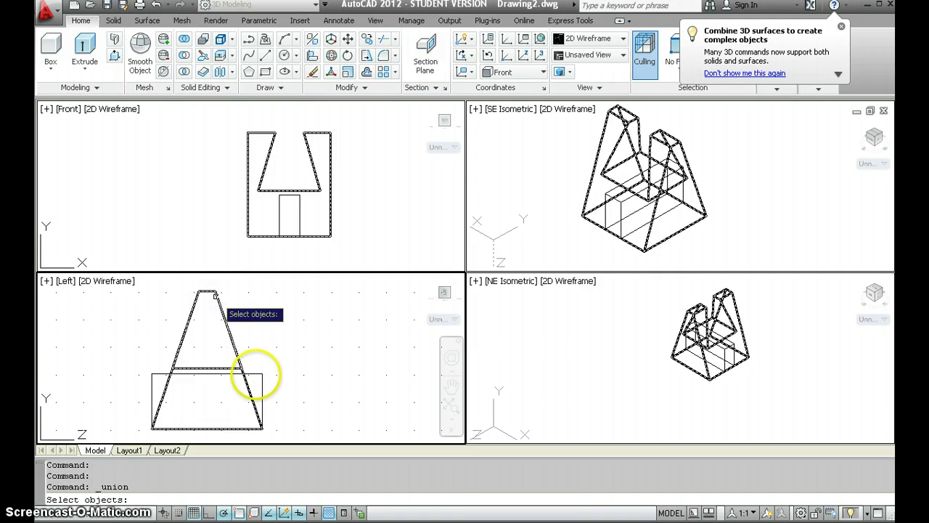
click(249, 369)
click(249, 373)
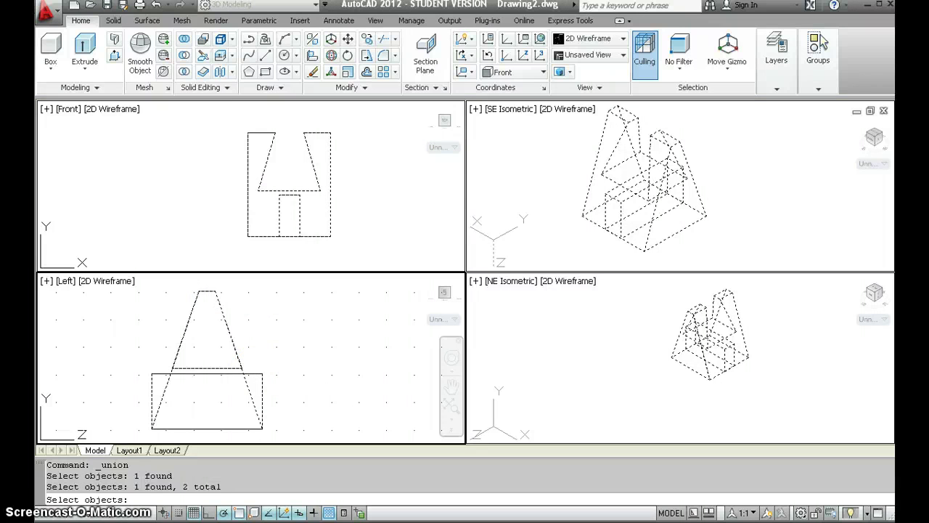
key(Return)
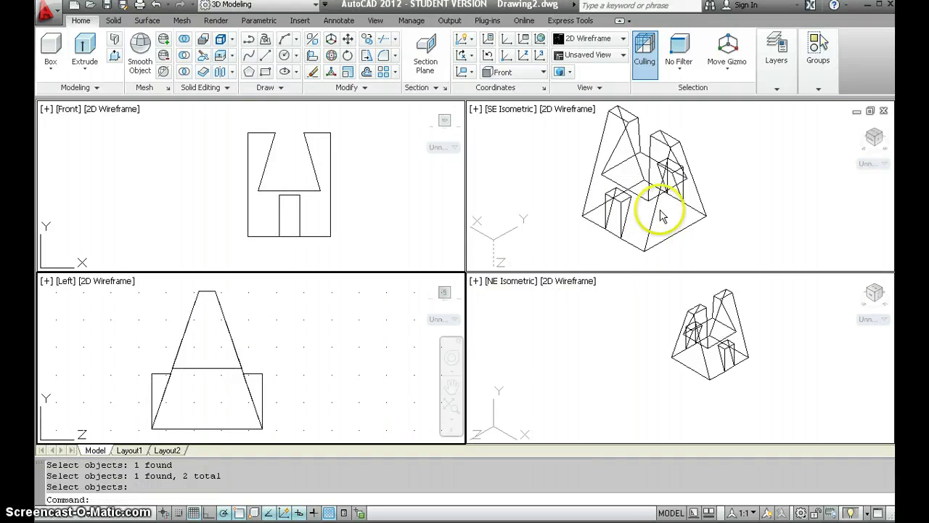
- Set both the SE Isometric and NE Isometric viewports to the Hidden visual style
click(546, 109)
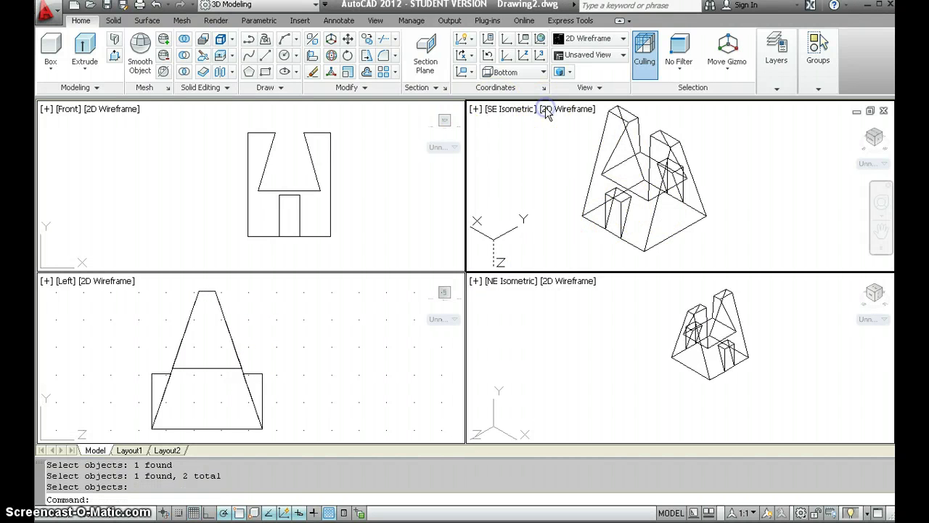
click(546, 111)
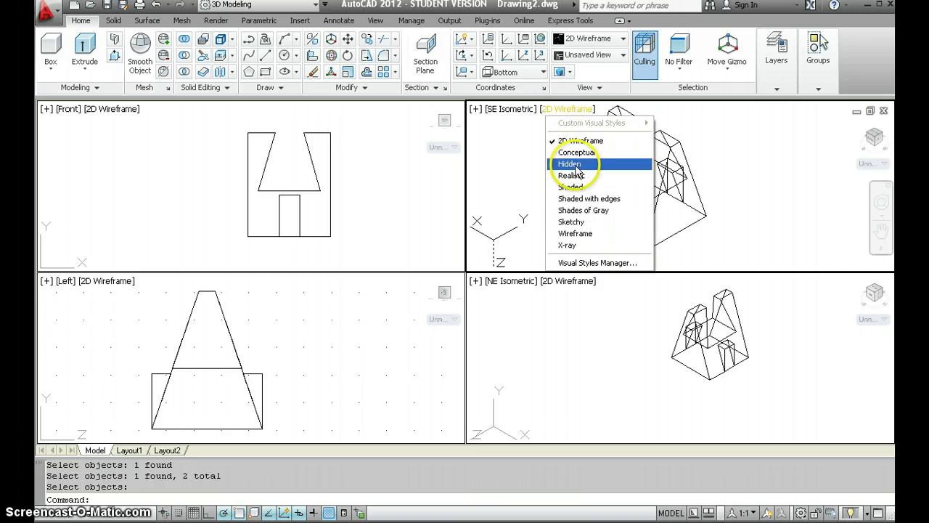
click(572, 164)
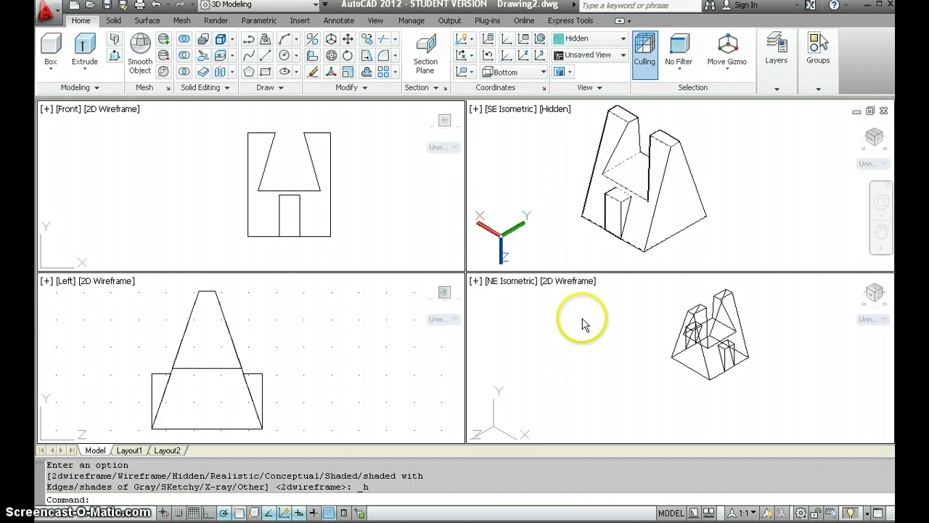
click(570, 284)
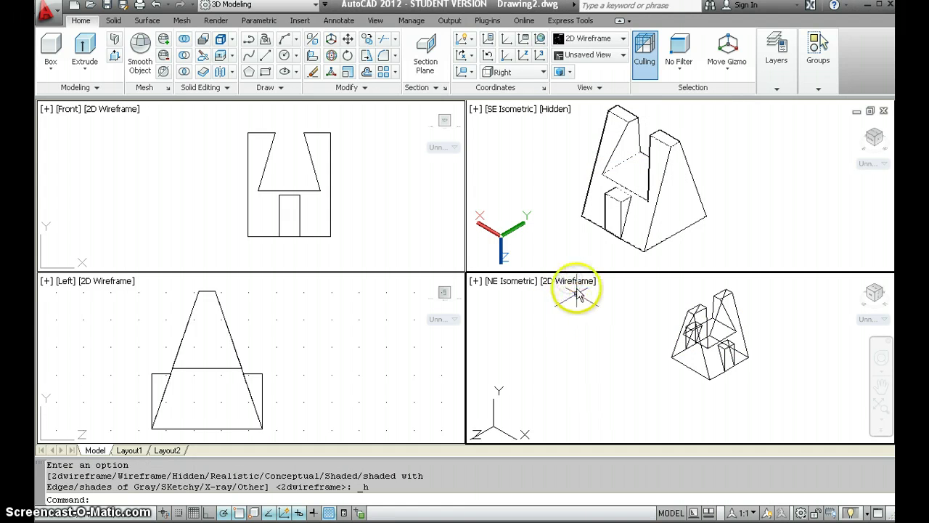
click(576, 285)
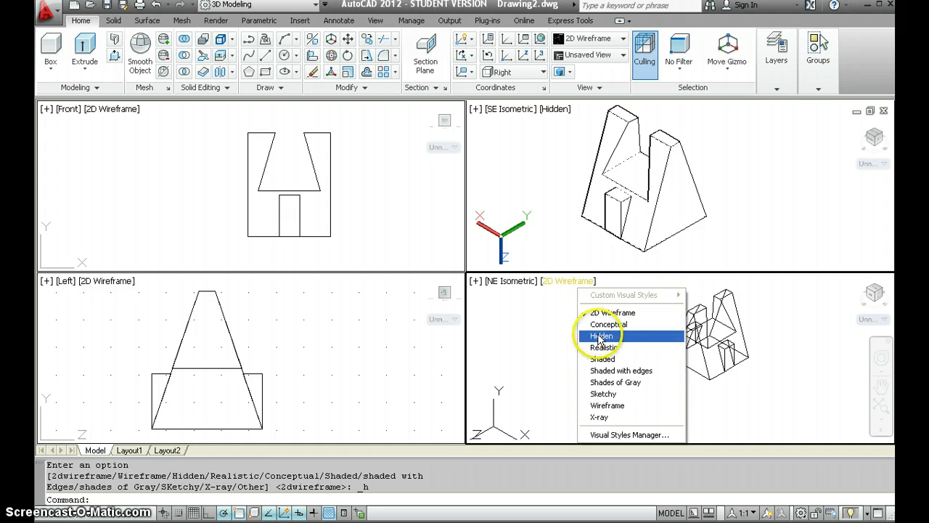
click(598, 333)
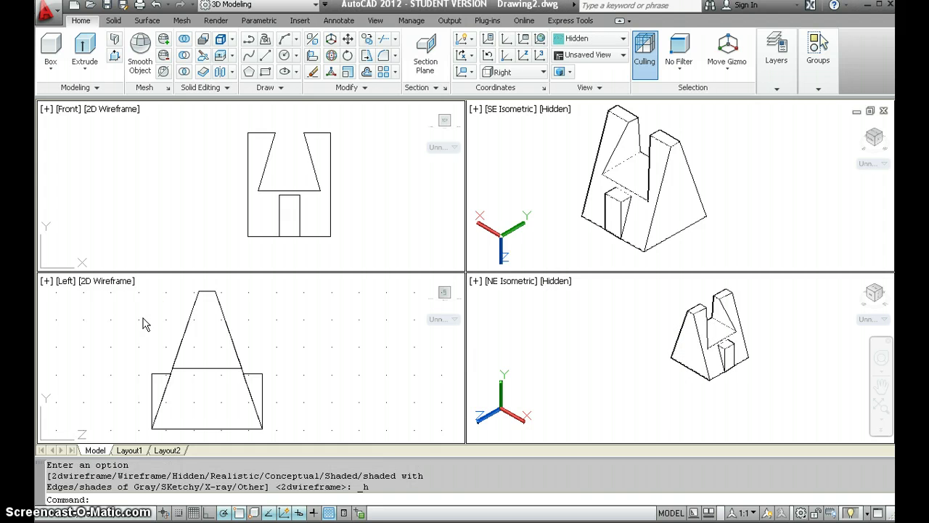